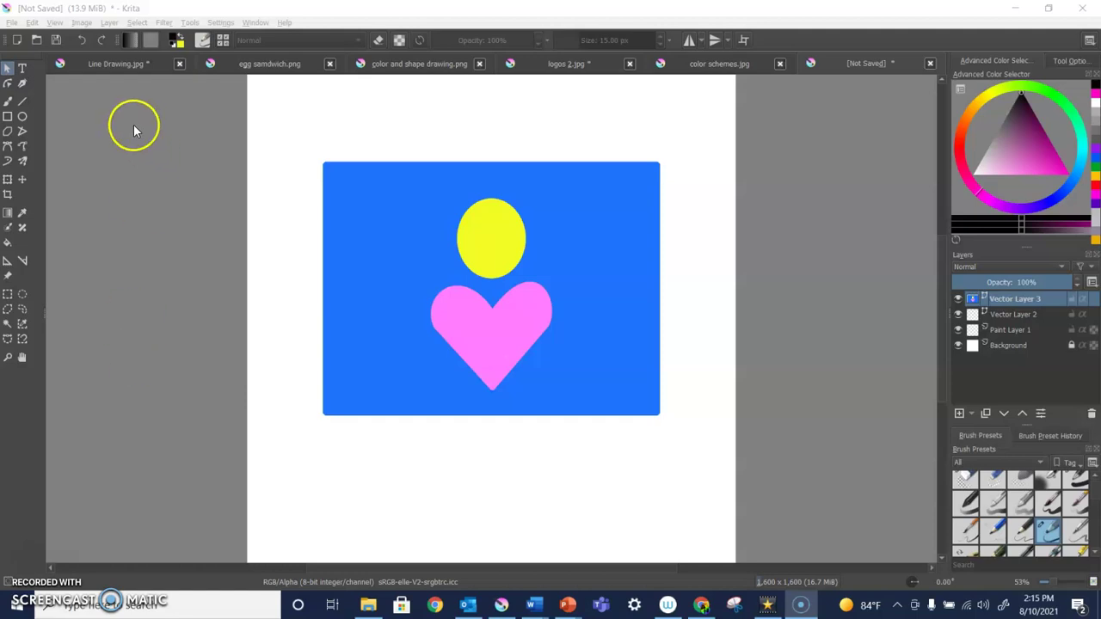
# Choose the Edit Shapes tool, then switch to the Text tool in the toolbox.
pyautogui.click(23, 68)
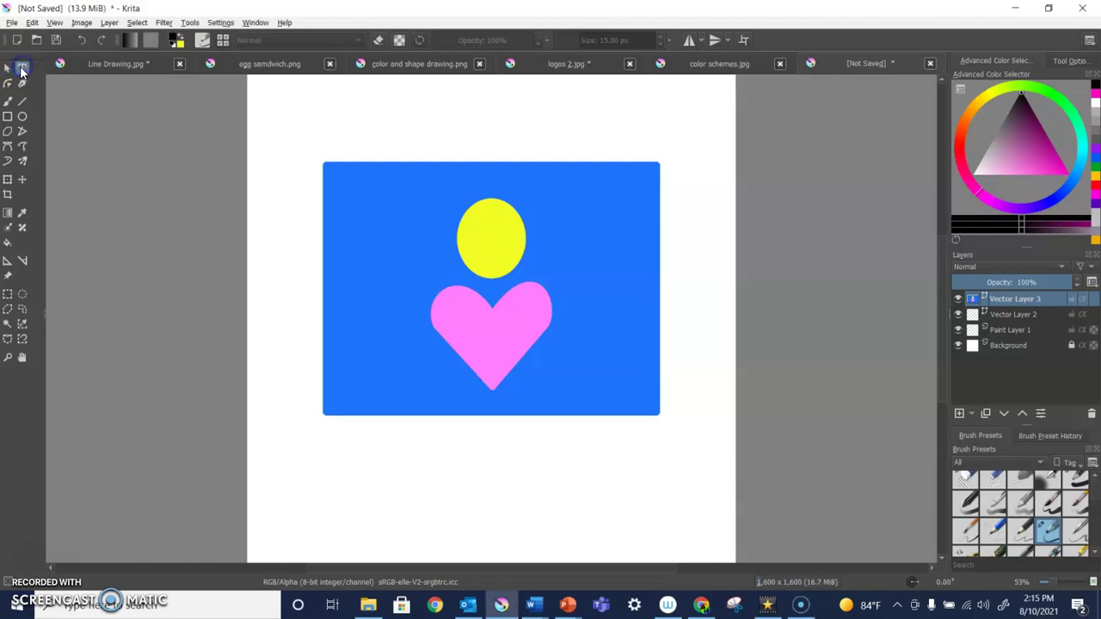
pyautogui.click(25, 68)
pyautogui.click(28, 71)
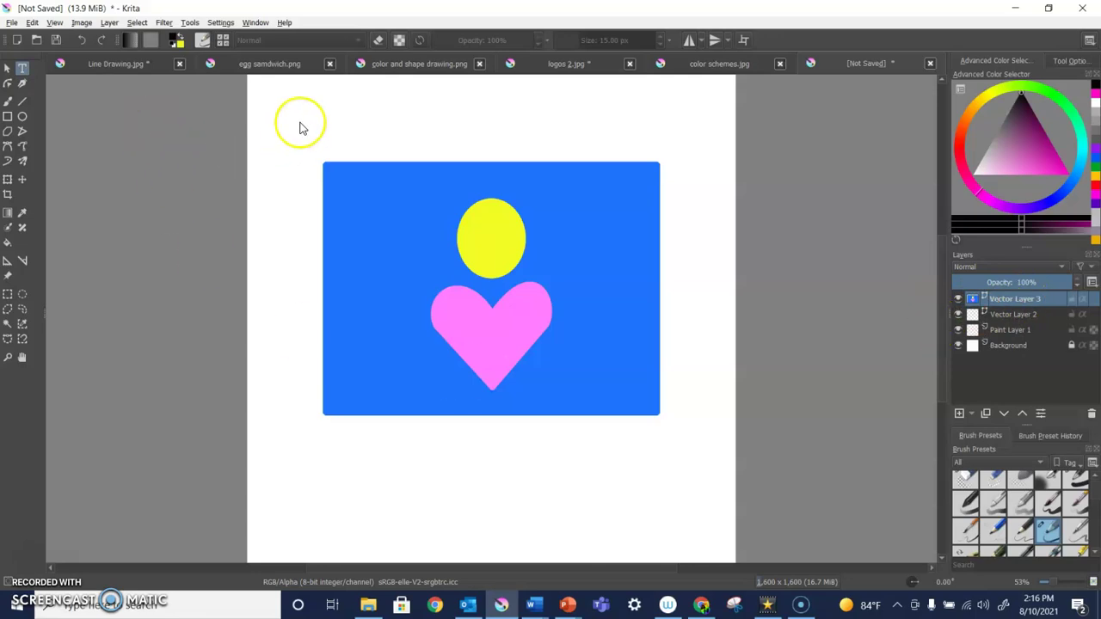
# Draw a text box over the rectangle's lower-left and delete the Placeholder Text.
pyautogui.click(309, 401)
pyautogui.moveTo(377, 448); pyautogui.dragTo(689, 521)
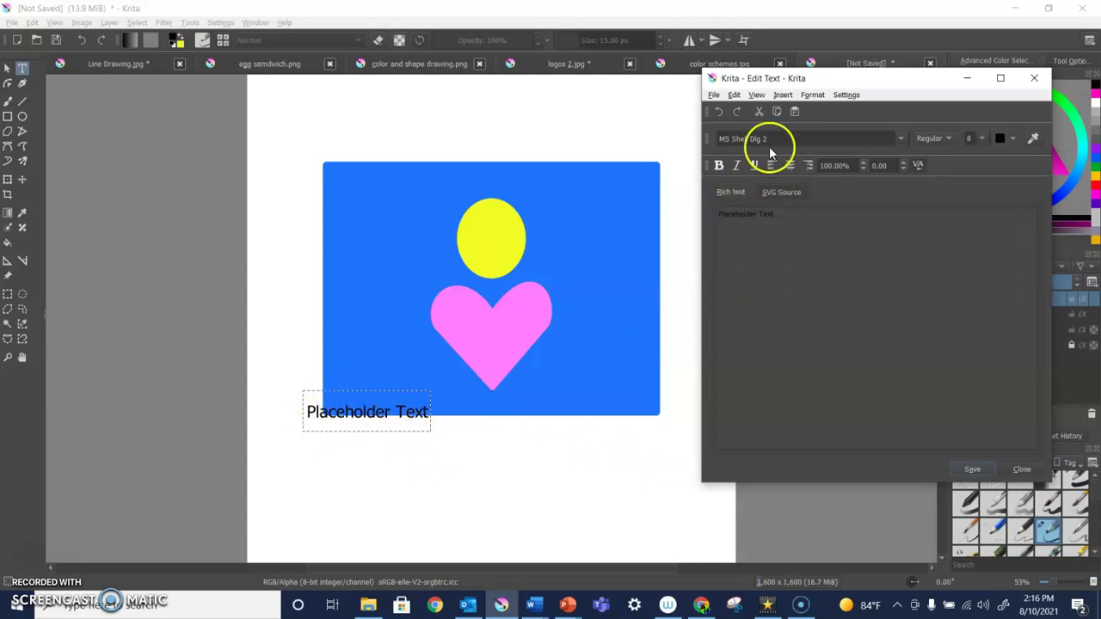
pyautogui.doubleClick(742, 225)
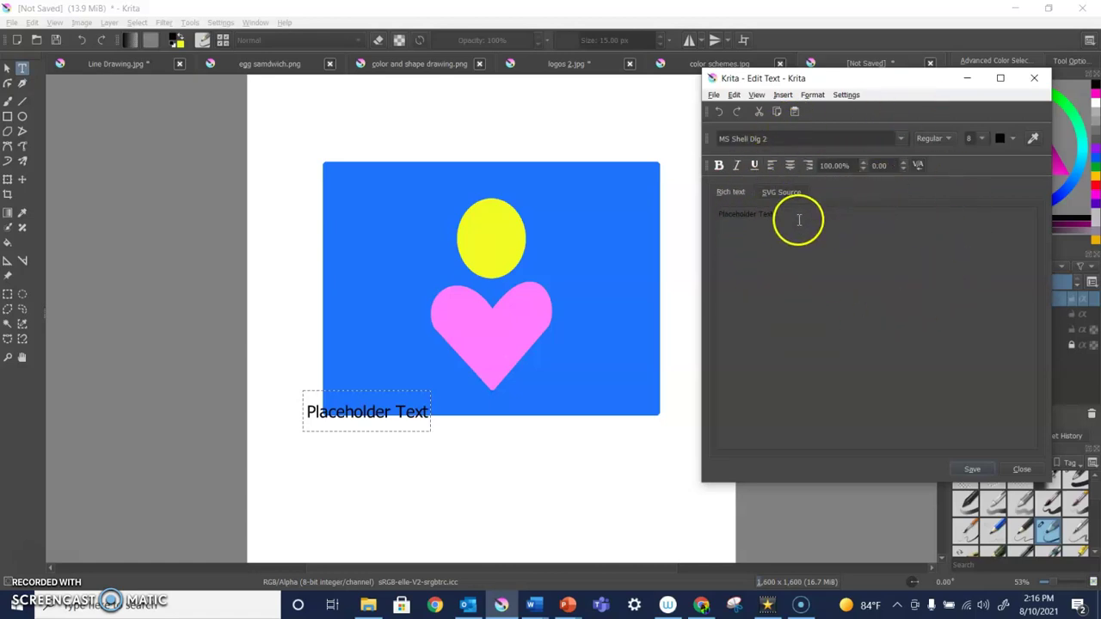
pyautogui.moveTo(799, 220); pyautogui.dragTo(719, 214)
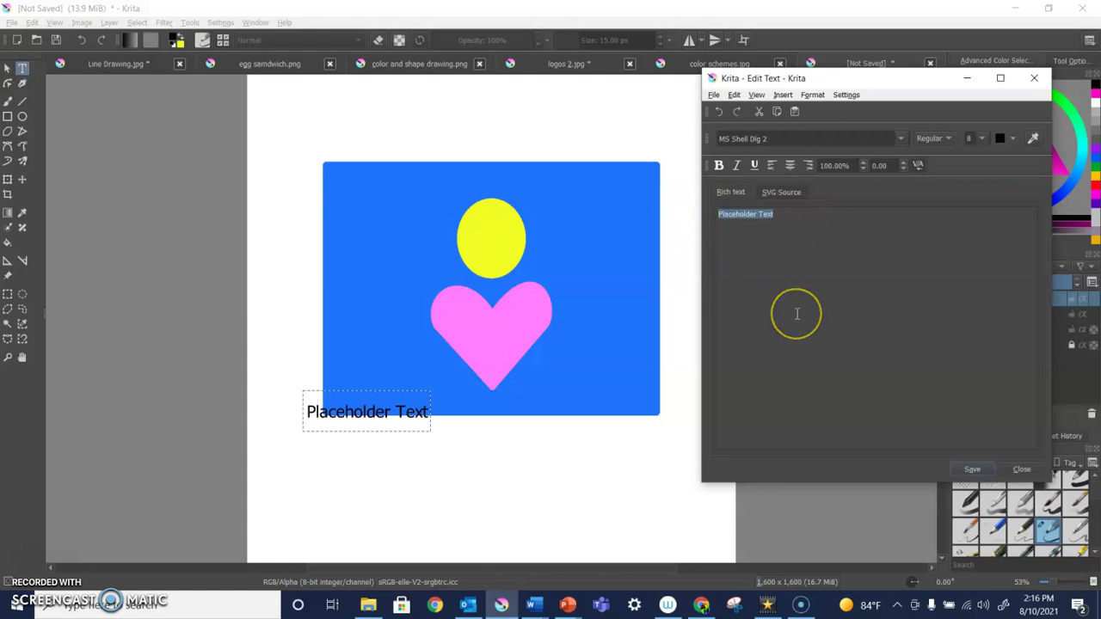
pyautogui.press('BackSpace')
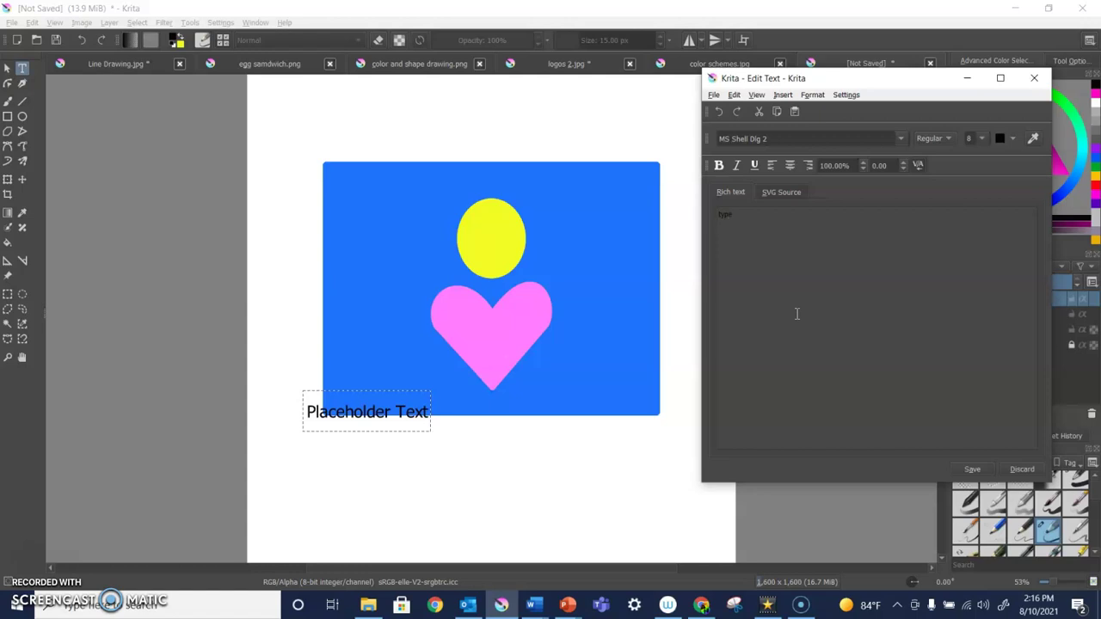
# Paste the four sun lyric lines, remove the stray line and add blank lines between them.
pyautogui.write('The sun is a mass of incandescent gas A gigantic nuclear furnace Where hydrogen is built into helium At a temperature of millions of degrees')
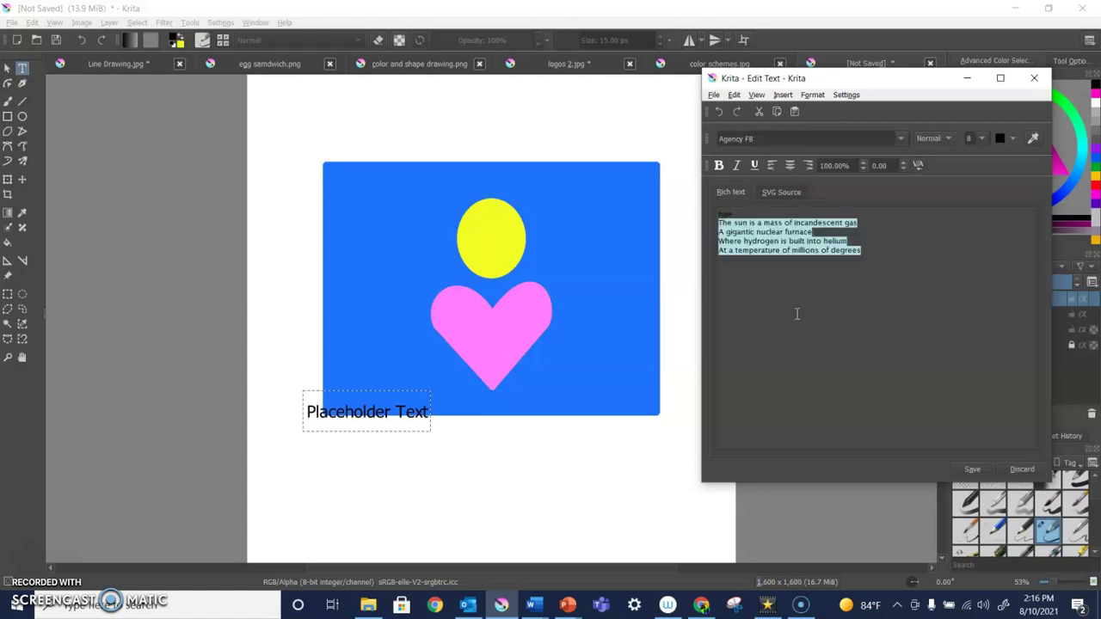
pyautogui.click(739, 211)
pyautogui.press('BackSpace')
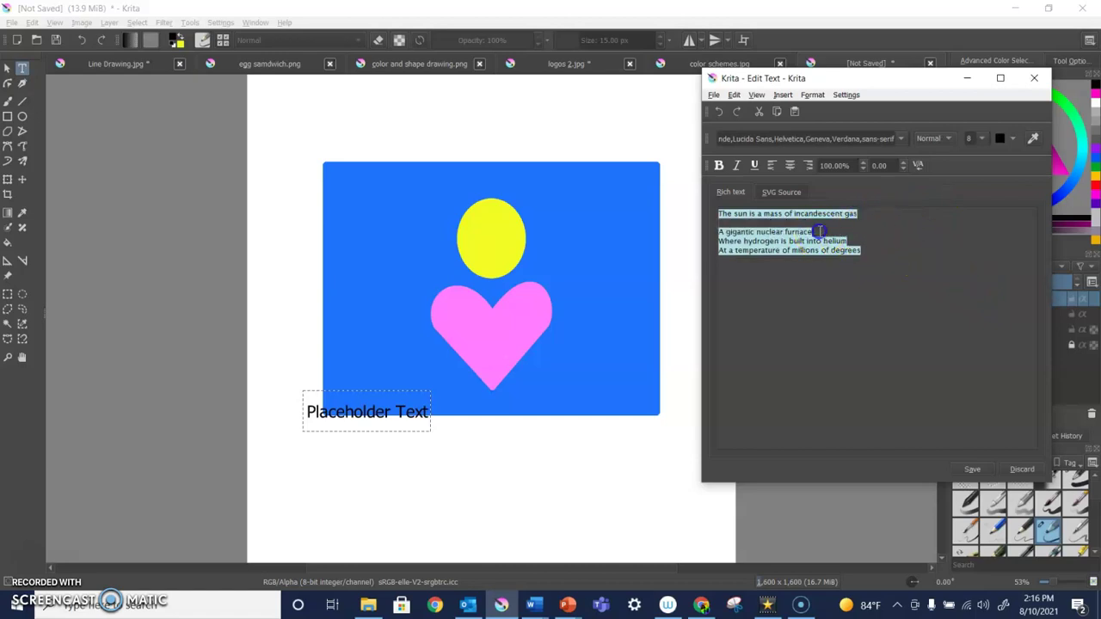
pyautogui.click(859, 246)
pyautogui.press('Return')
pyautogui.press('Return')
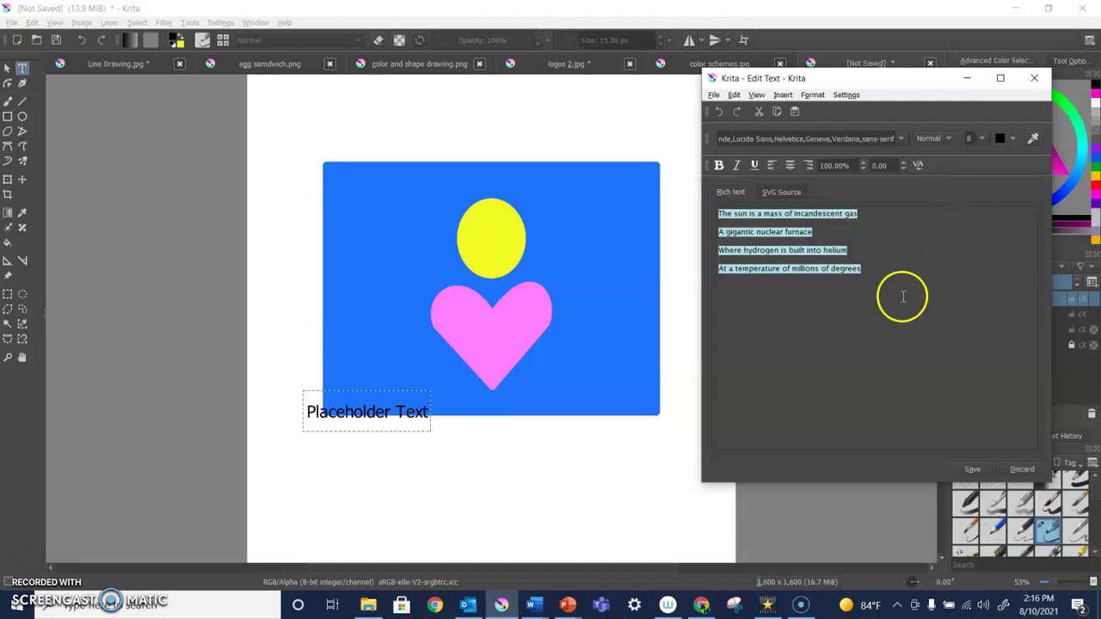
pyautogui.click(878, 274)
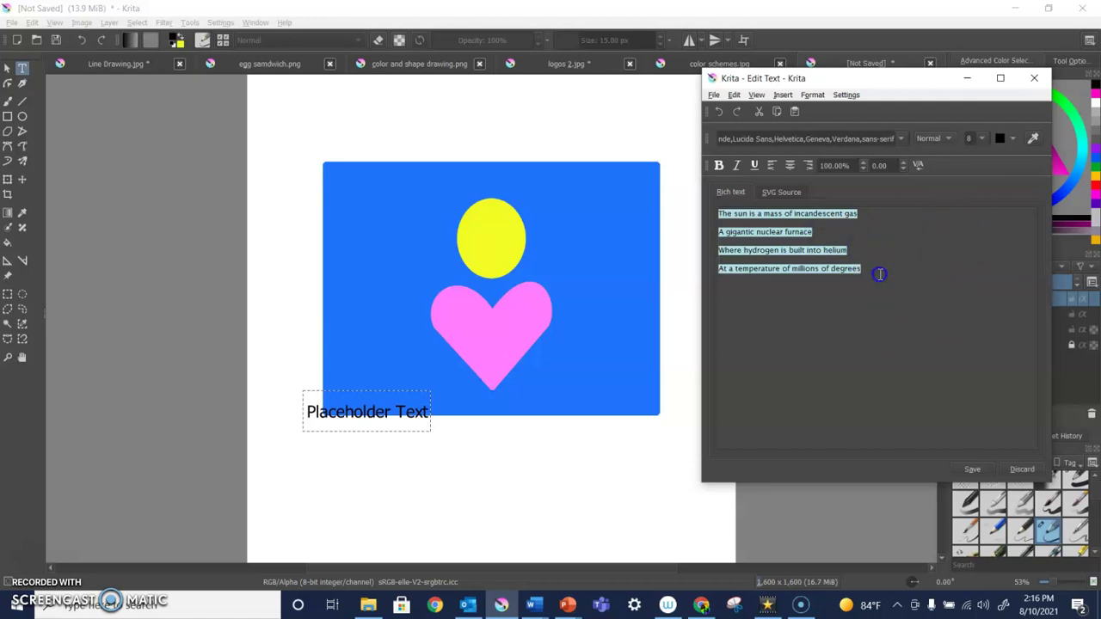
# Try the Arial Rounded MT Bold and Cooper Black fonts on the lyrics.
pyautogui.click(902, 142)
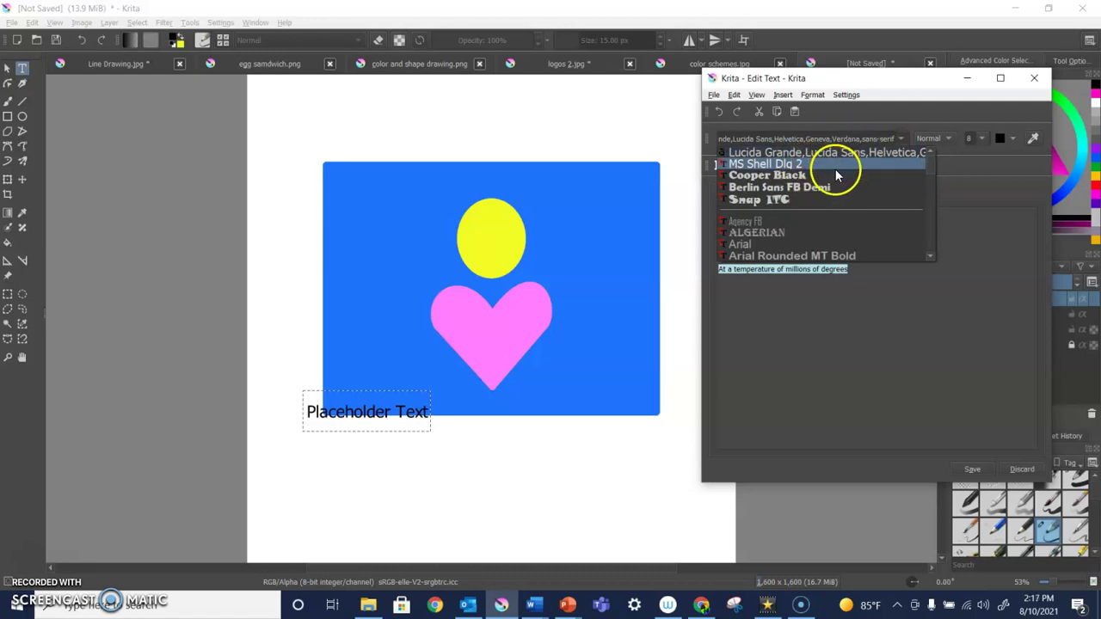
pyautogui.click(804, 256)
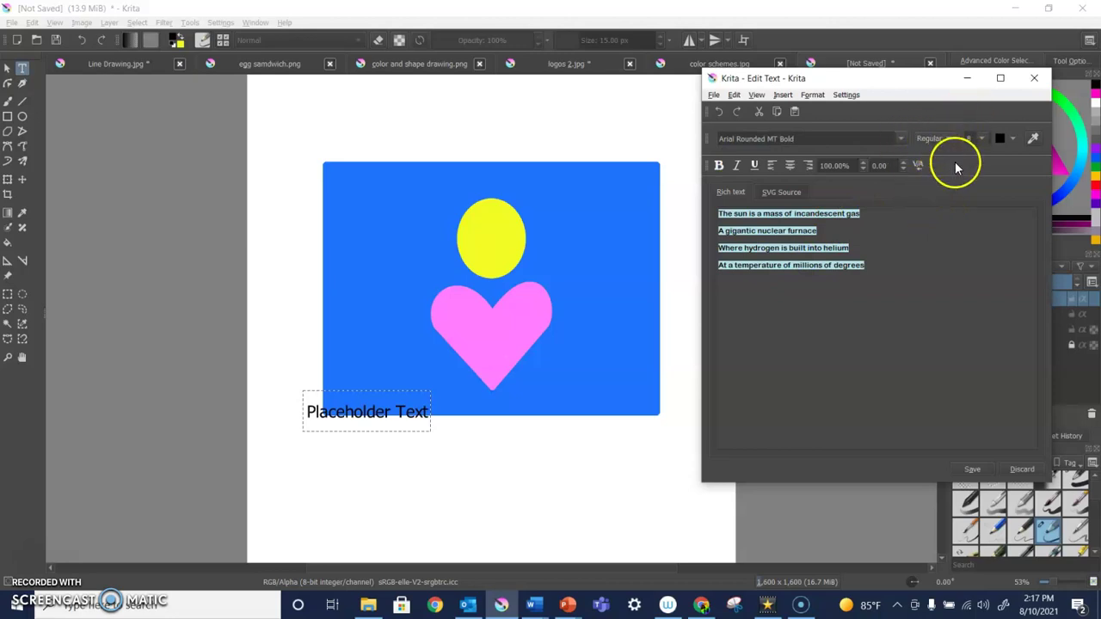
pyautogui.click(942, 140)
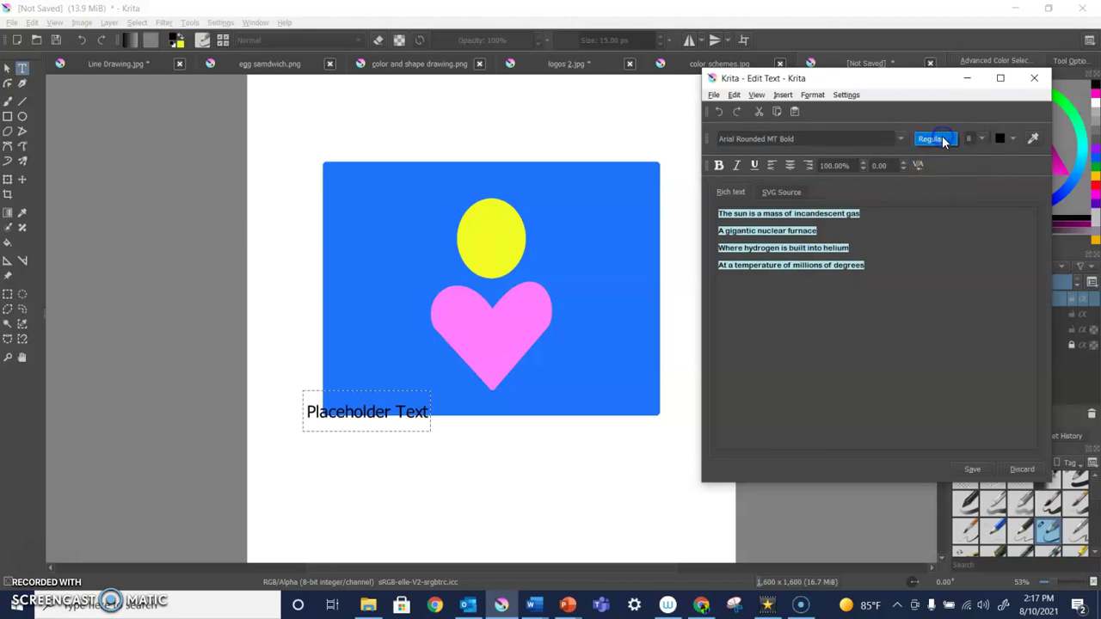
pyautogui.click(901, 139)
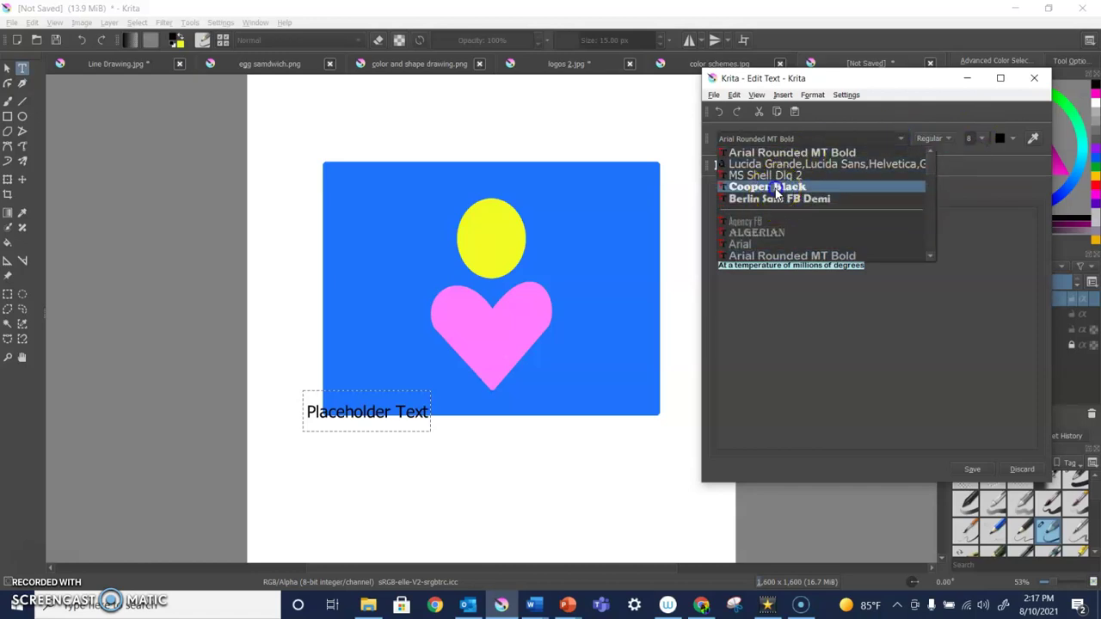
pyautogui.click(779, 187)
pyautogui.click(930, 141)
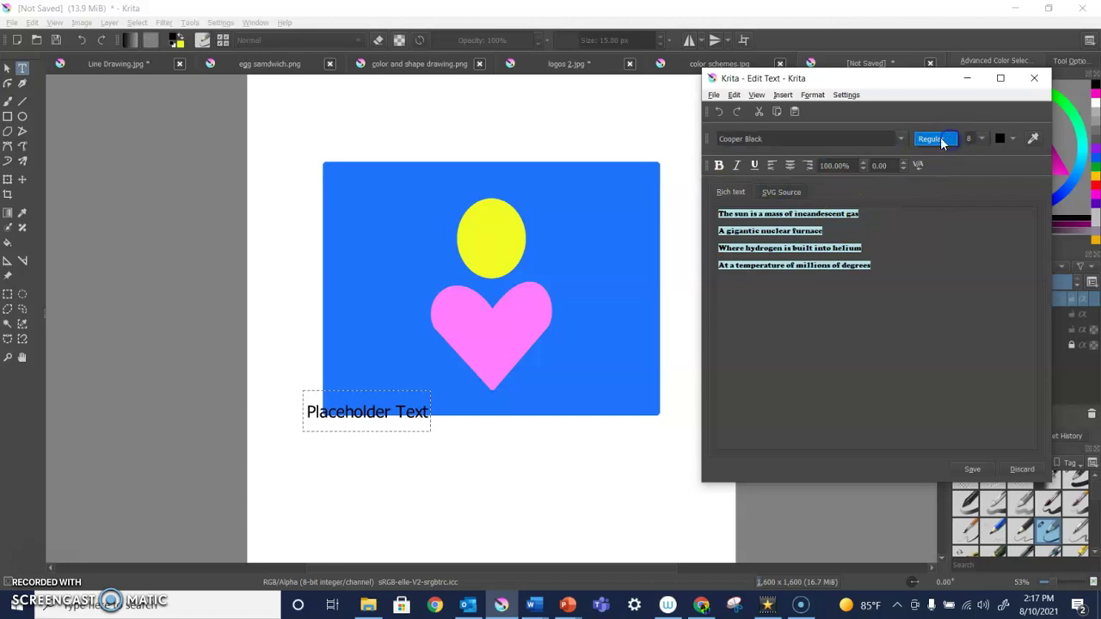
# Set the lyrics to Arial and settle on the Bold style after trying Italic.
pyautogui.click(901, 139)
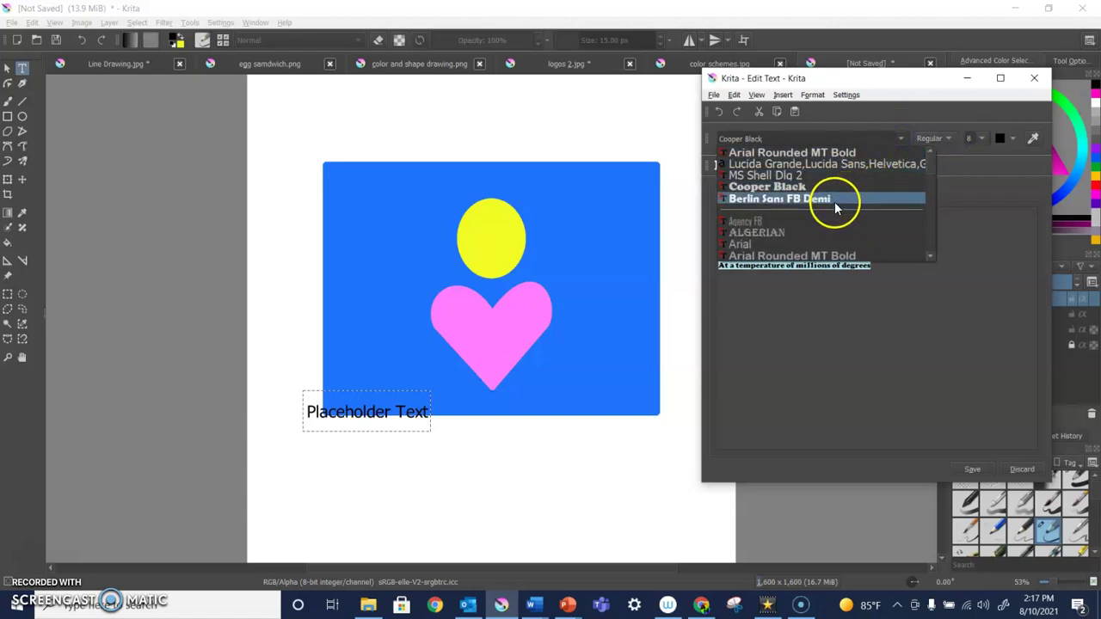
pyautogui.click(769, 246)
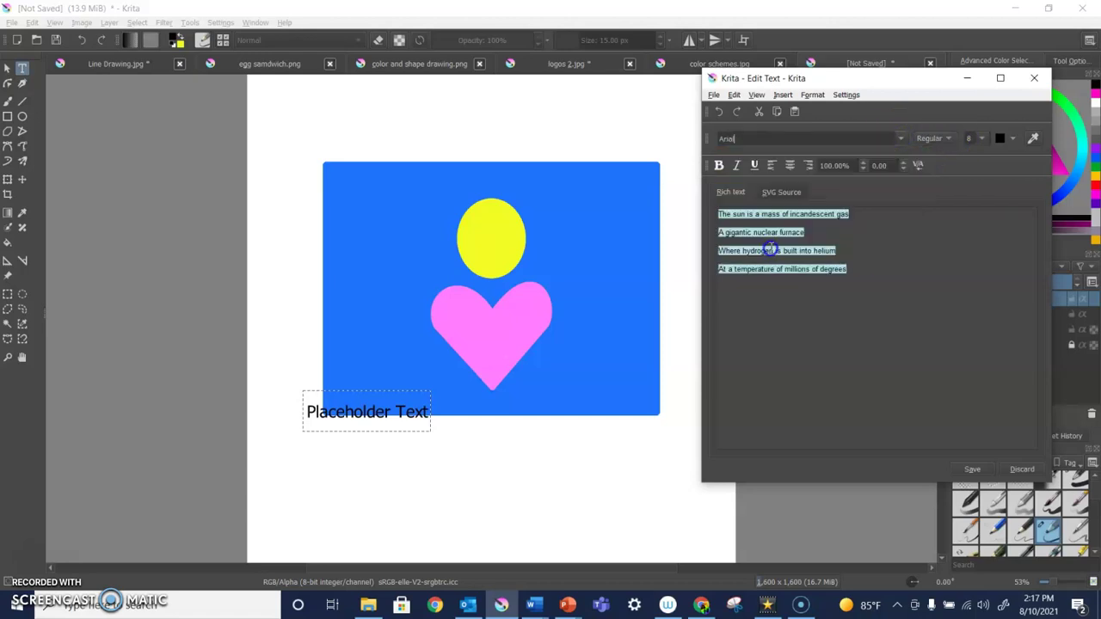
pyautogui.click(951, 138)
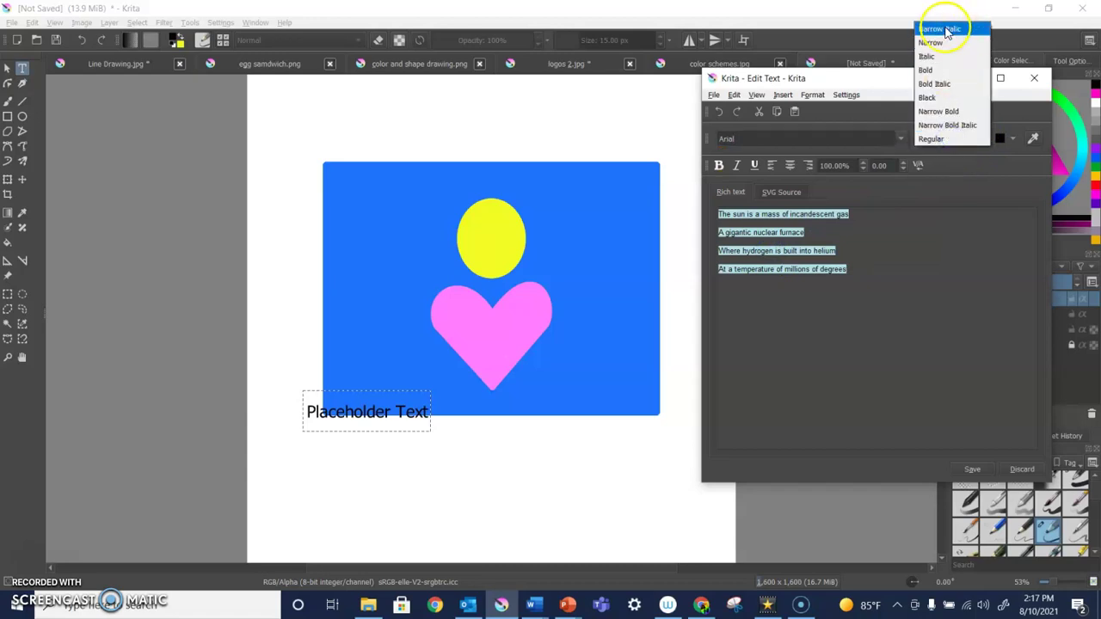
pyautogui.click(941, 71)
pyautogui.click(943, 139)
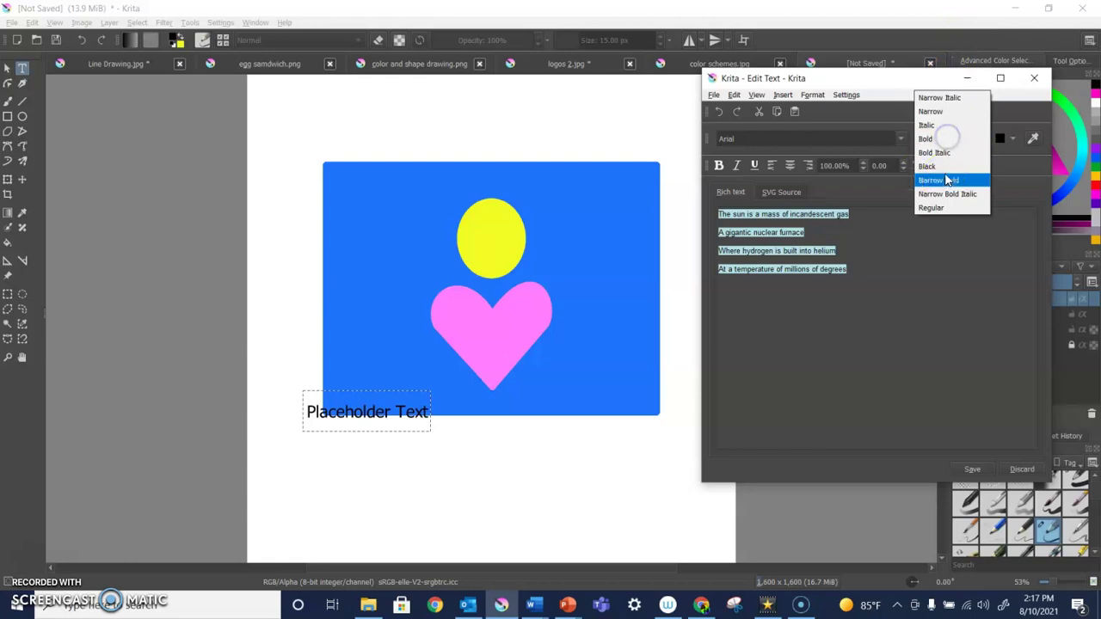
pyautogui.click(937, 125)
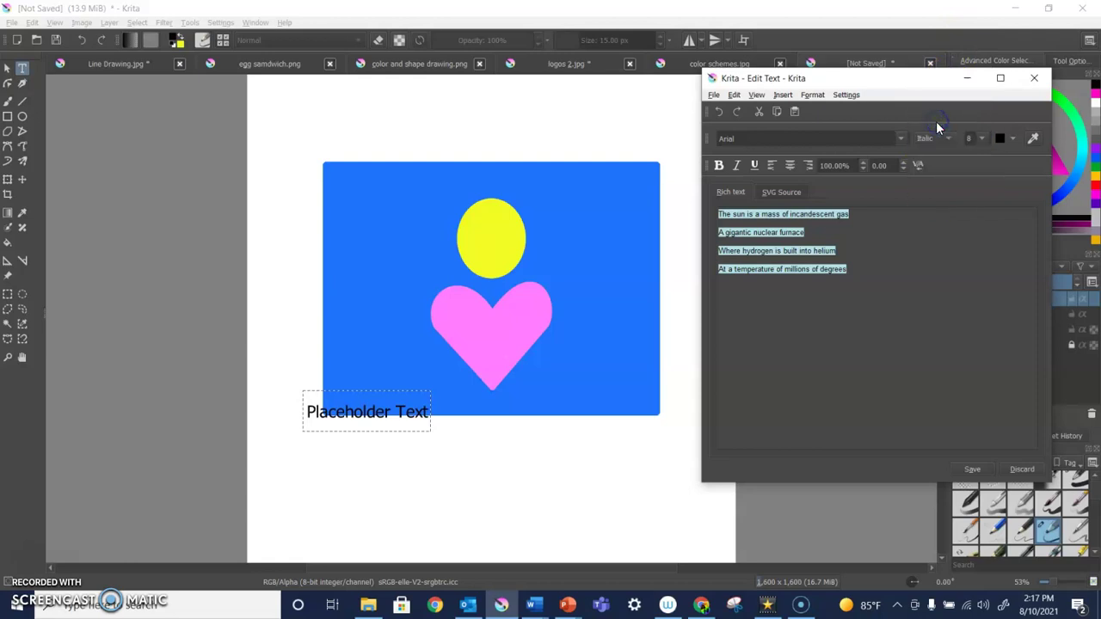
pyautogui.click(942, 140)
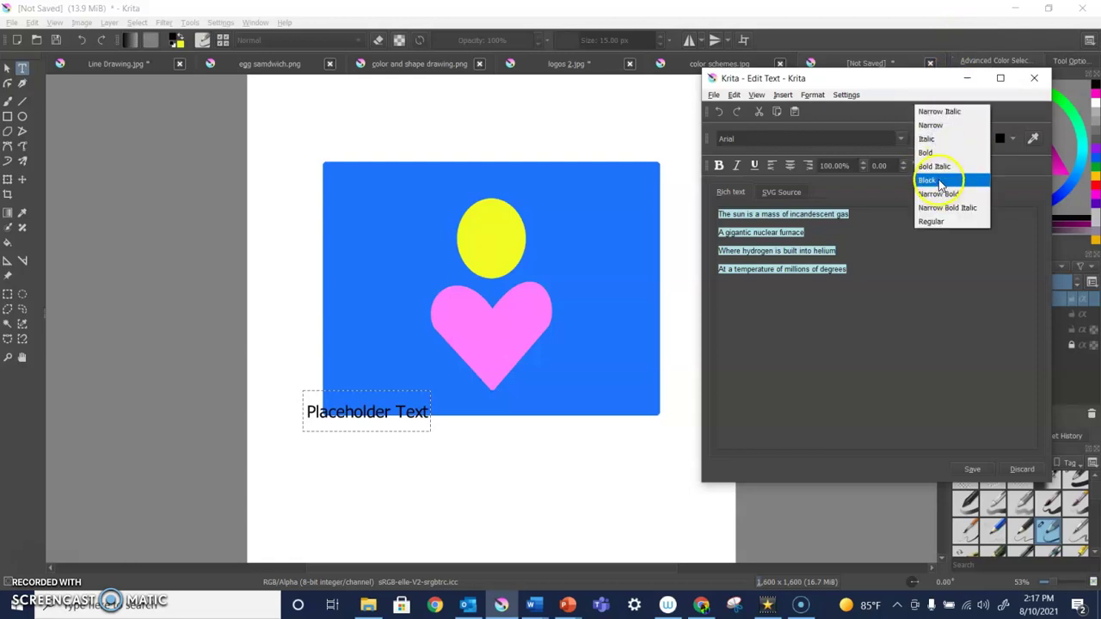
pyautogui.click(942, 152)
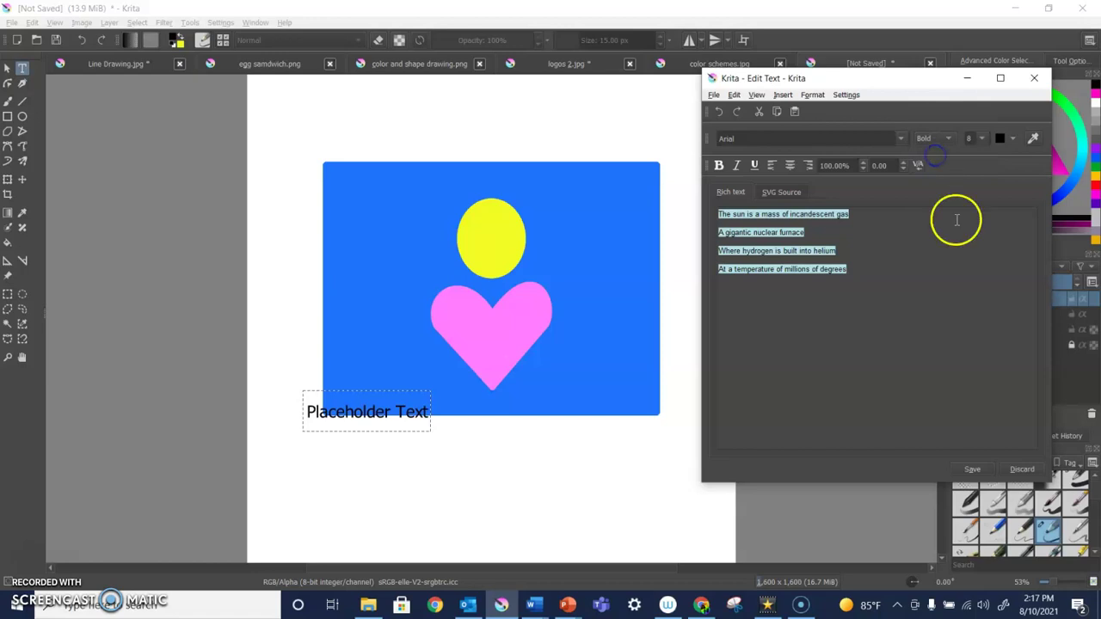
# Try lyric sizes 72, 6 and 22, apply 22 to the canvas, then set size 14.
pyautogui.click(981, 138)
pyautogui.moveTo(992, 192); pyautogui.dragTo(992, 209)
pyautogui.click(974, 233)
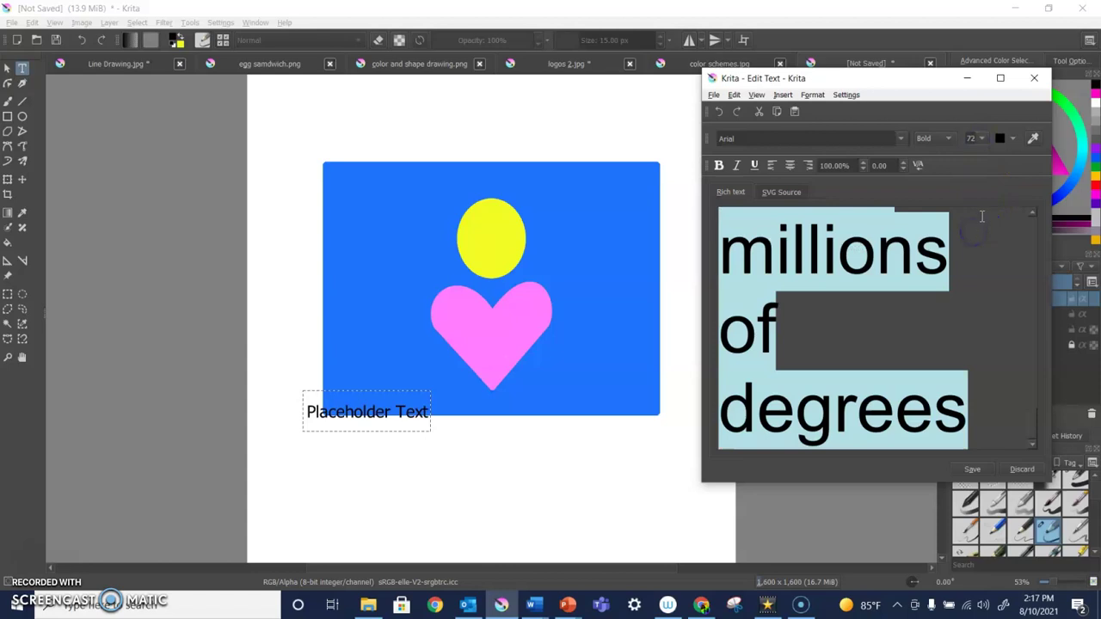
pyautogui.click(982, 140)
pyautogui.click(987, 199)
pyautogui.click(970, 153)
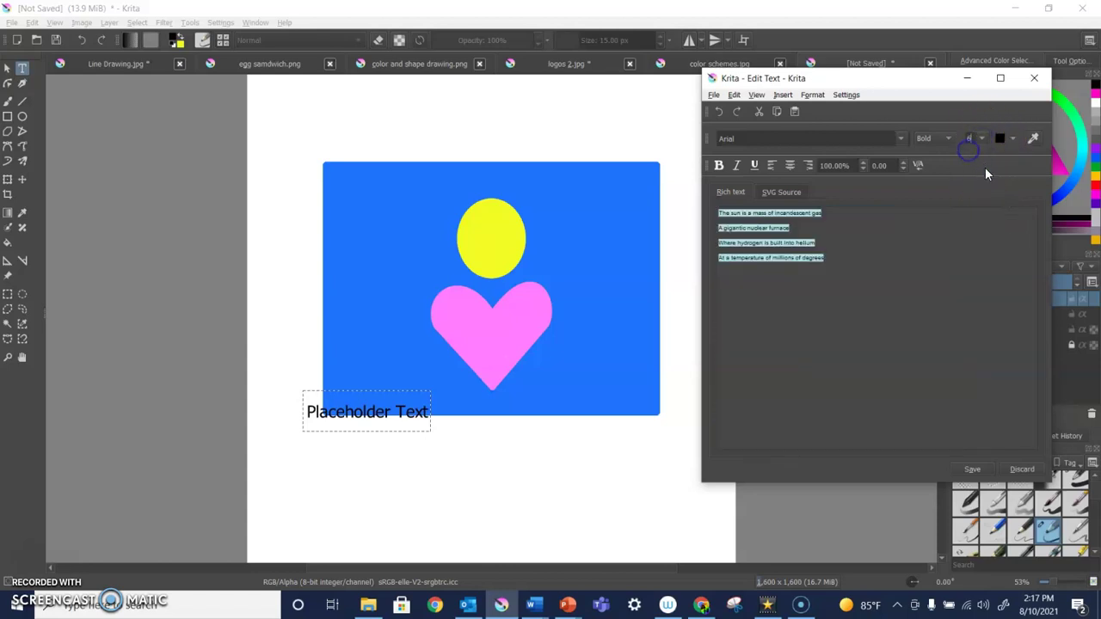
pyautogui.click(981, 141)
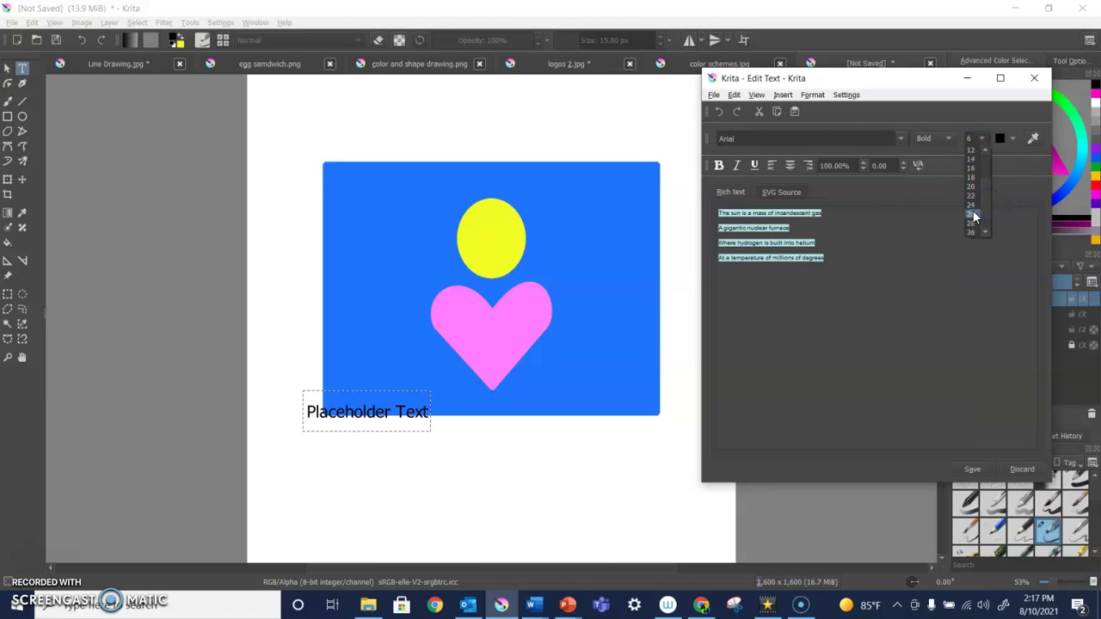
pyautogui.click(971, 196)
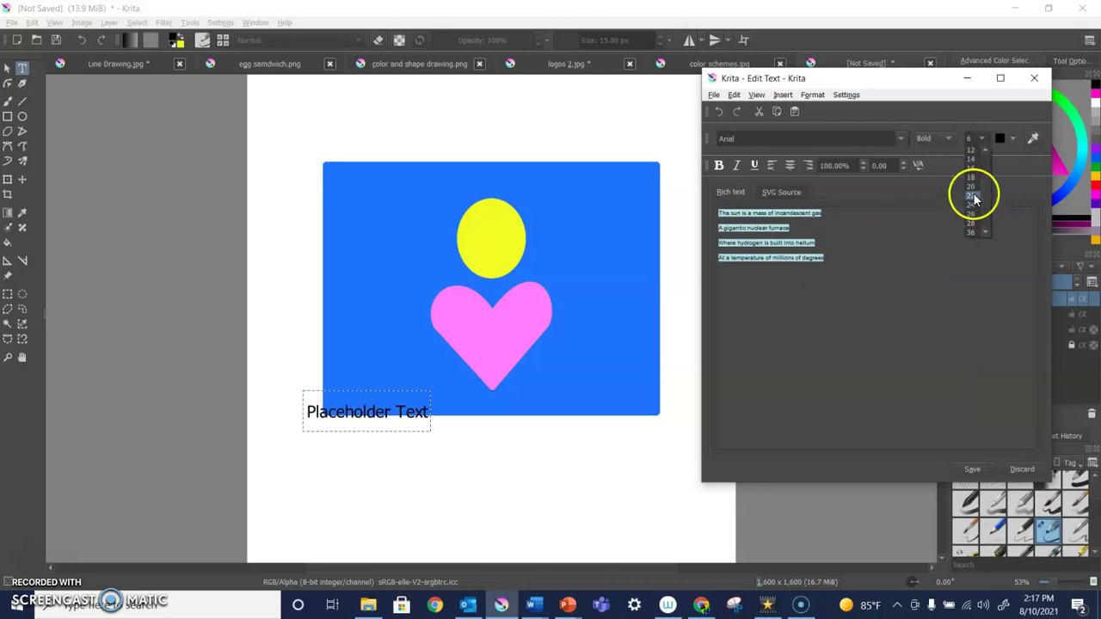
pyautogui.click(968, 470)
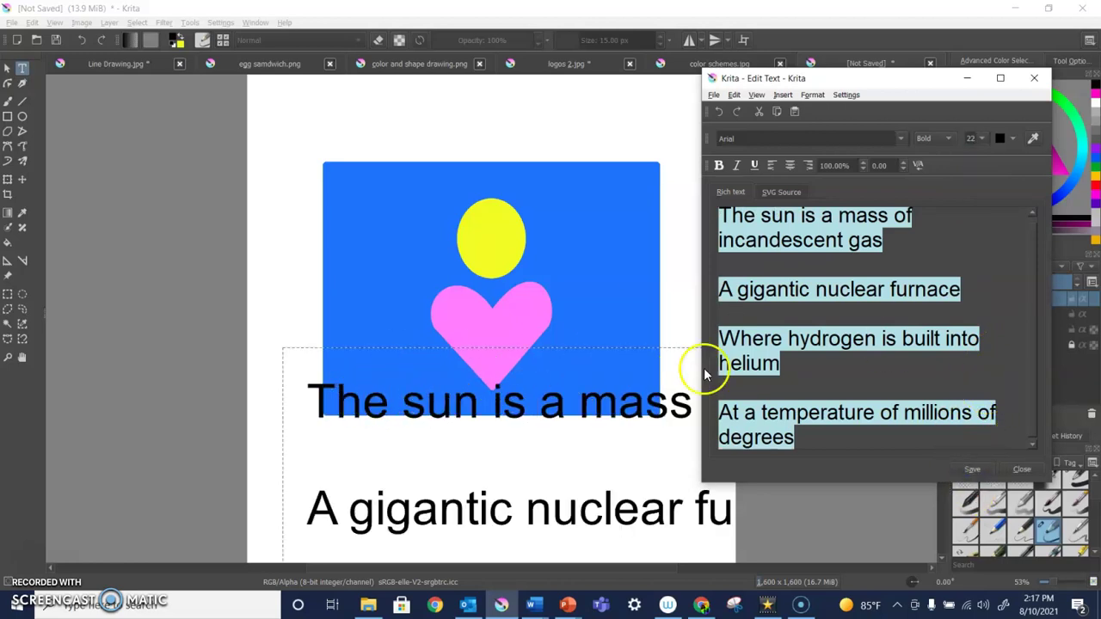
pyautogui.click(985, 139)
pyautogui.click(972, 160)
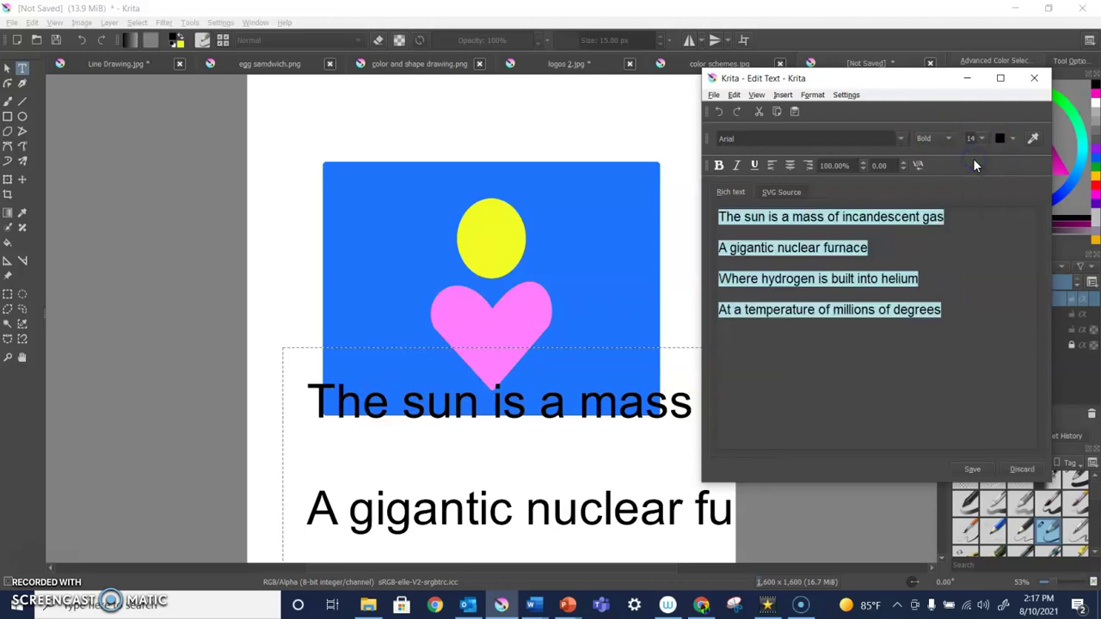
# Apply the size-14 lyrics, then delete lines two to four and apply the trimmed text.
pyautogui.click(973, 469)
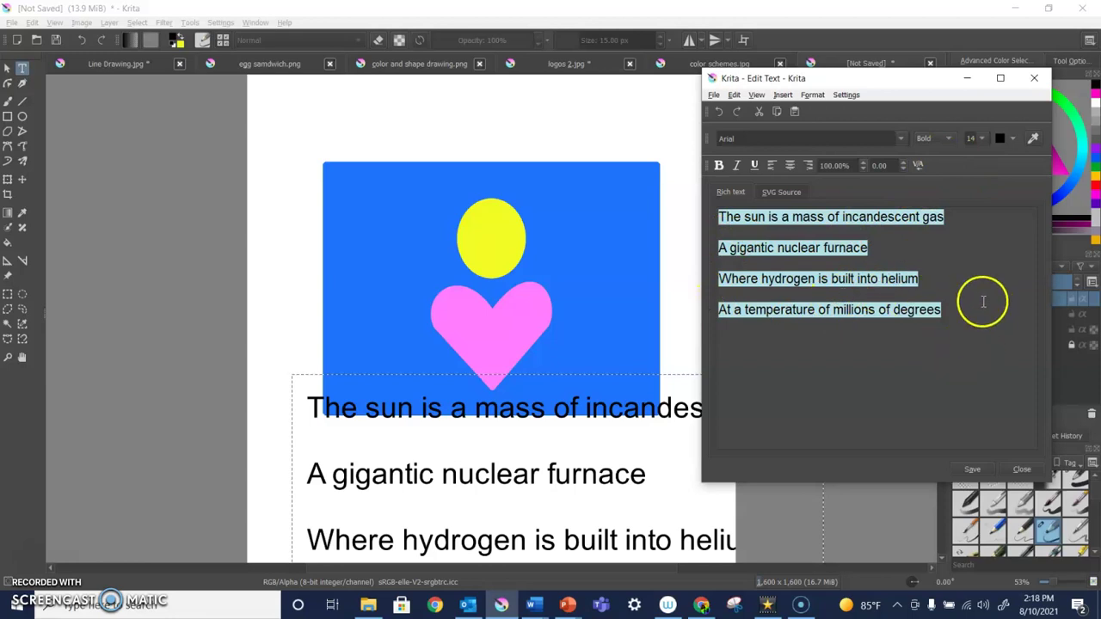
pyautogui.moveTo(973, 305); pyautogui.dragTo(745, 232)
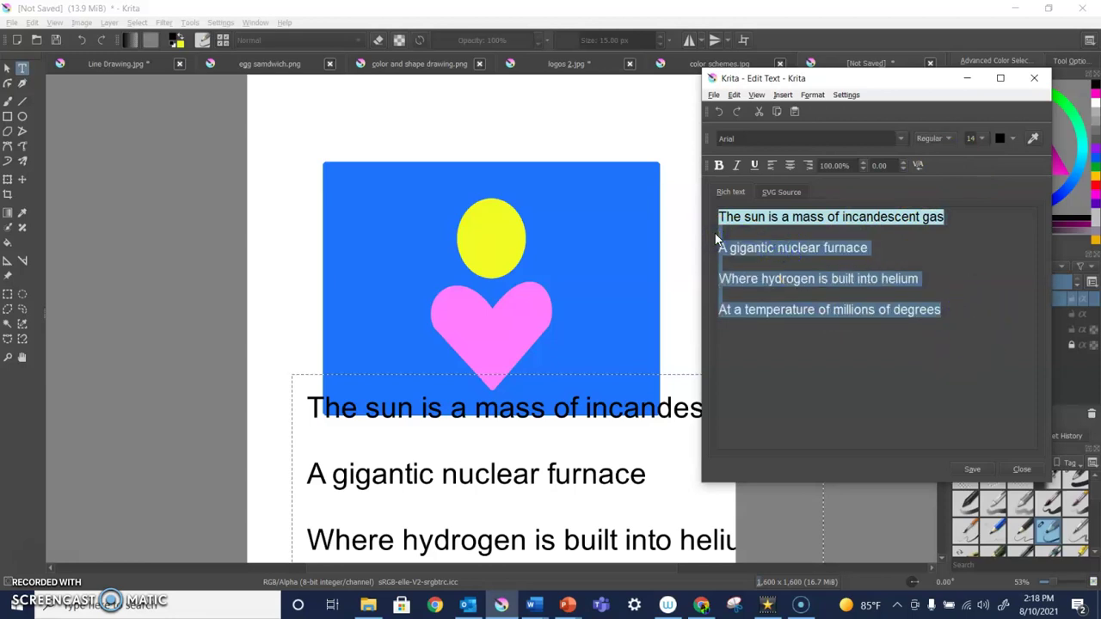
pyautogui.press('Delete')
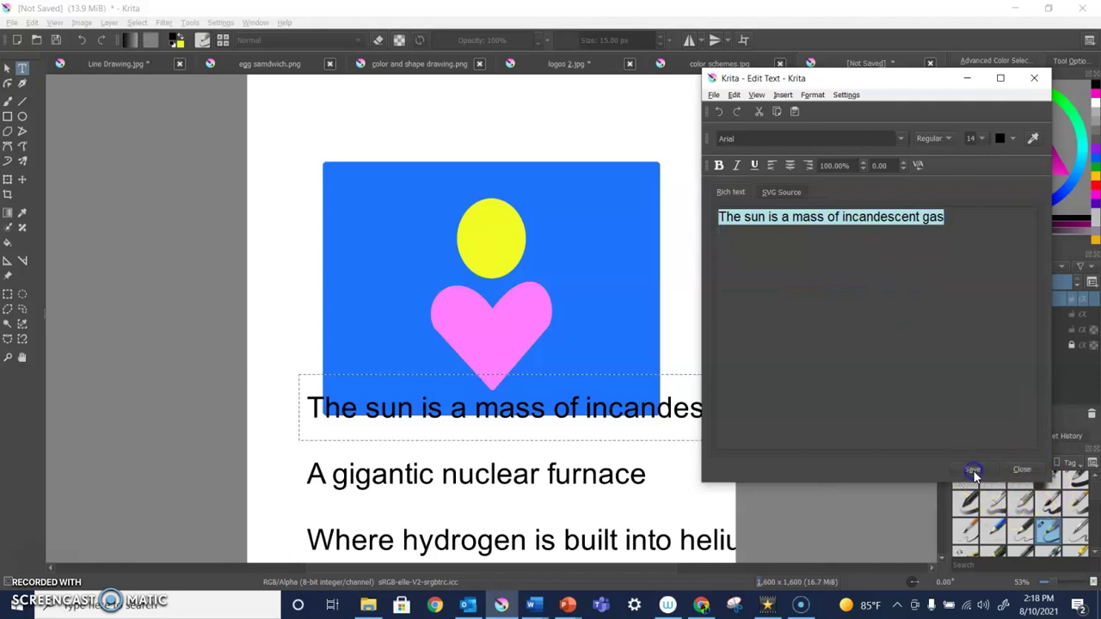
pyautogui.click(972, 471)
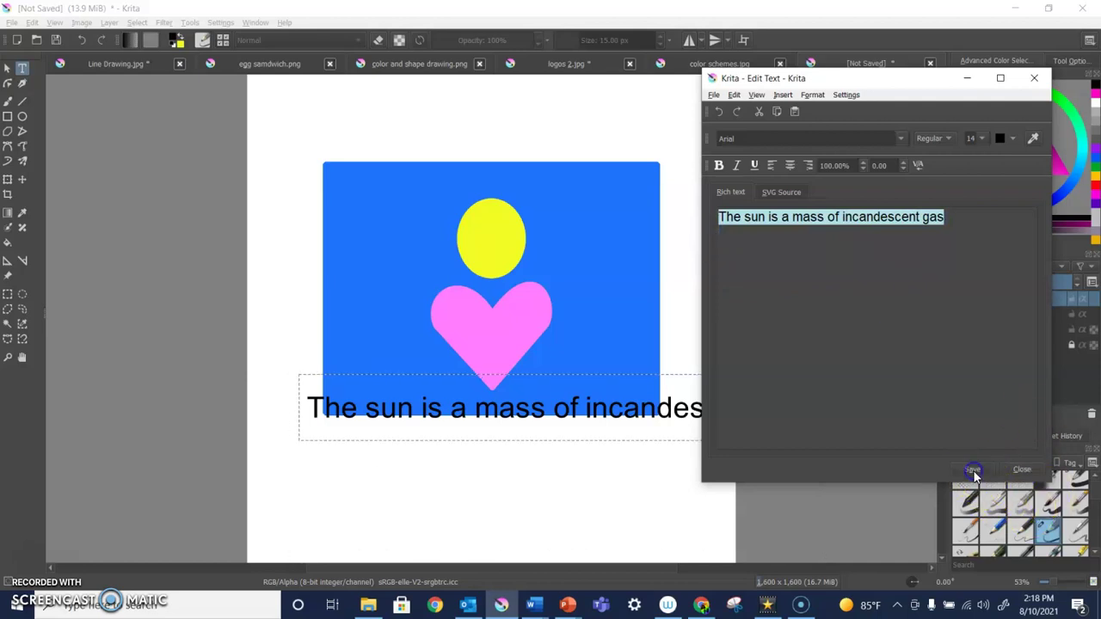
# Set the remaining sentence to size 12, apply it, and close the text editor.
pyautogui.click(983, 139)
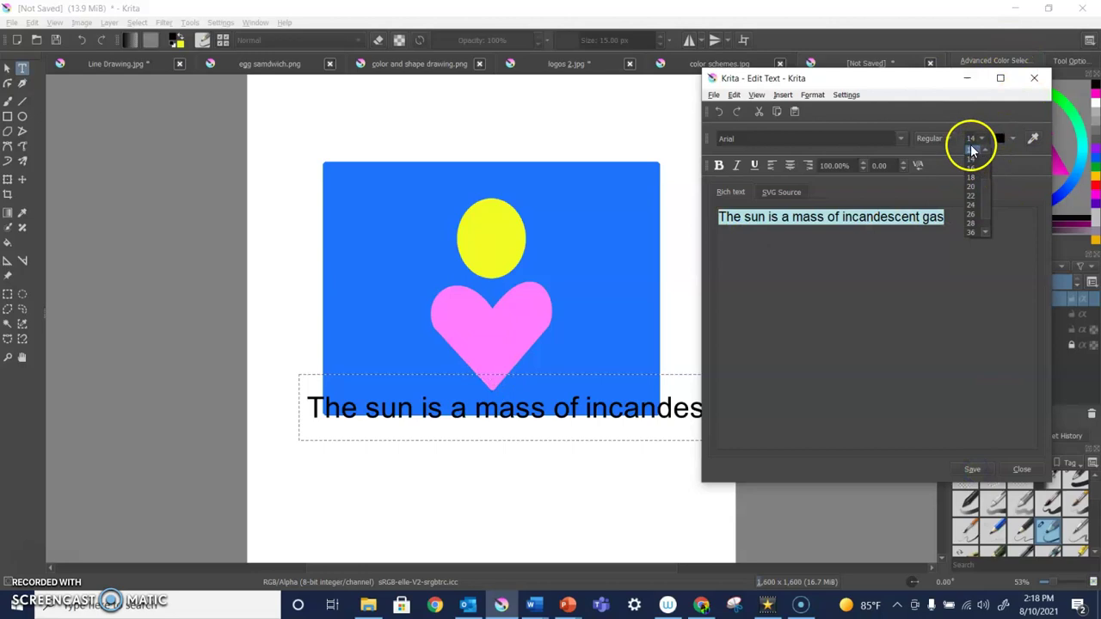
pyautogui.click(973, 148)
pyautogui.click(974, 470)
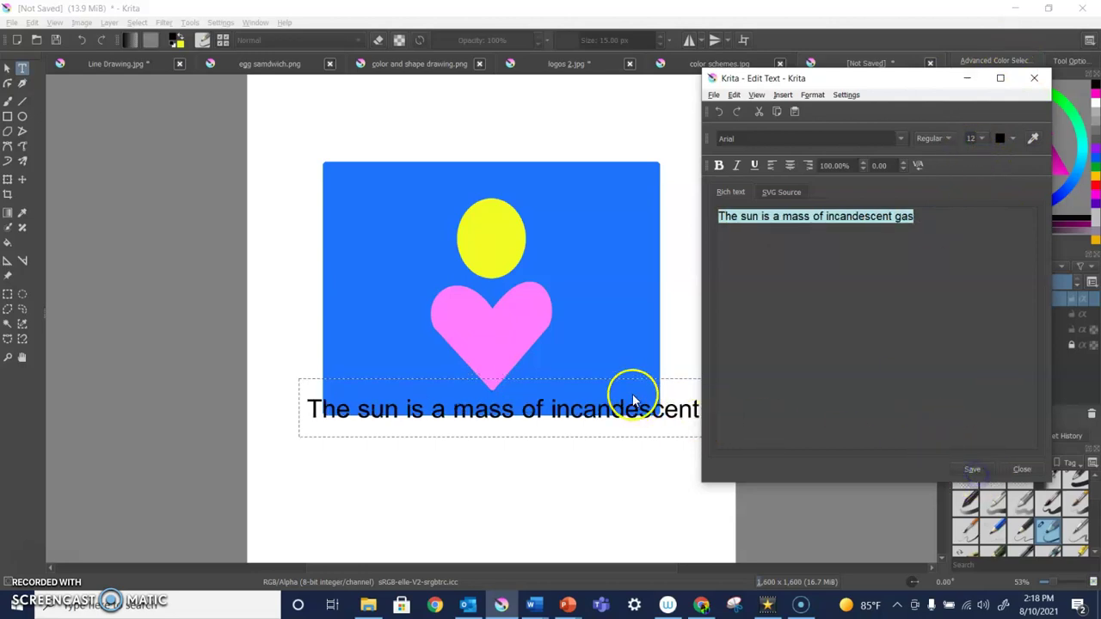
pyautogui.click(1023, 470)
# Move the sentence below the blue rectangle and reopen it for editing with Select Shapes.
pyautogui.moveTo(509, 381); pyautogui.dragTo(474, 417)
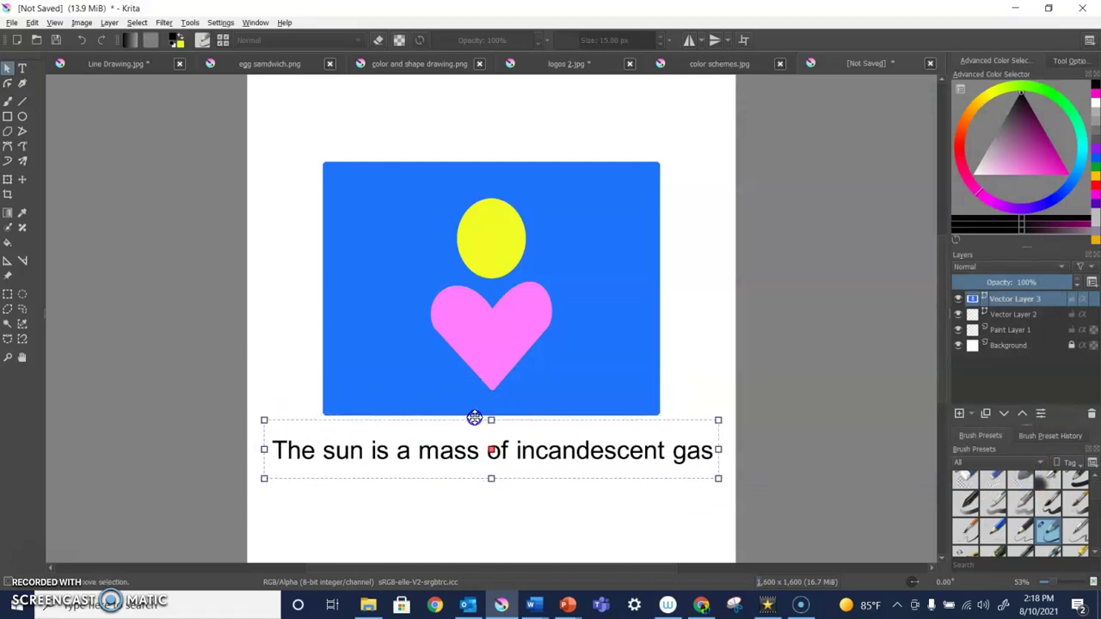
pyautogui.click(555, 520)
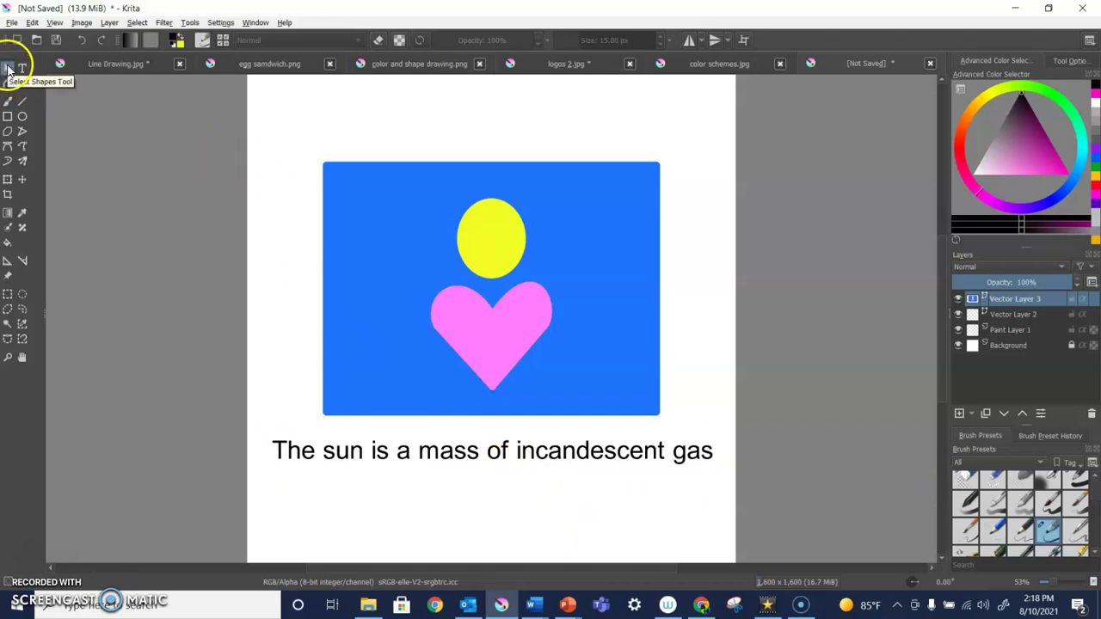
pyautogui.click(8, 73)
pyautogui.click(545, 453)
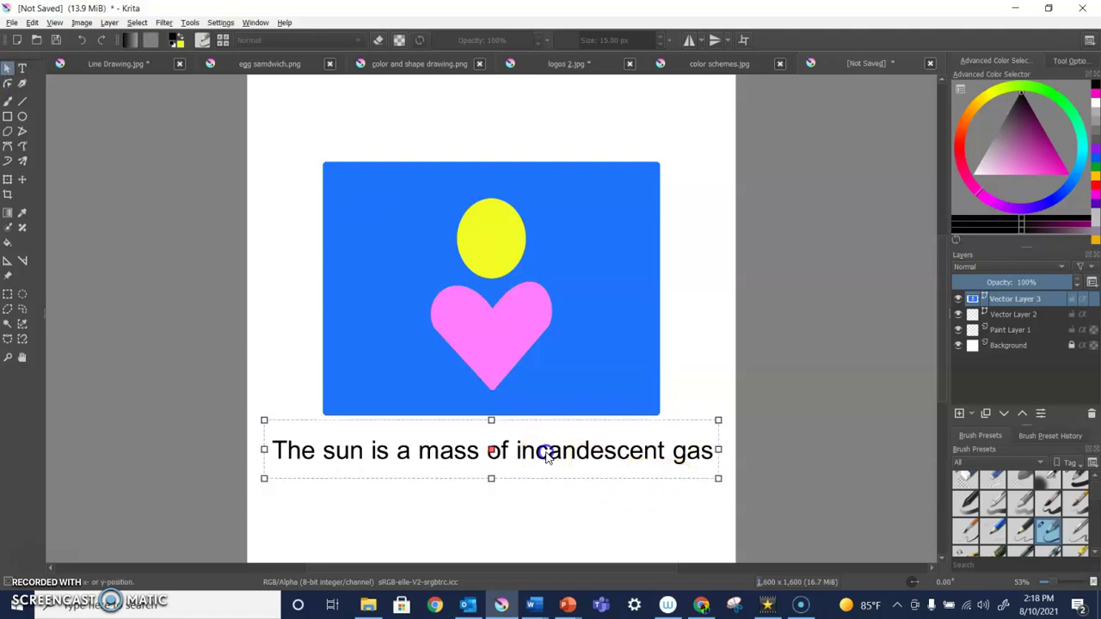
pyautogui.doubleClick(545, 457)
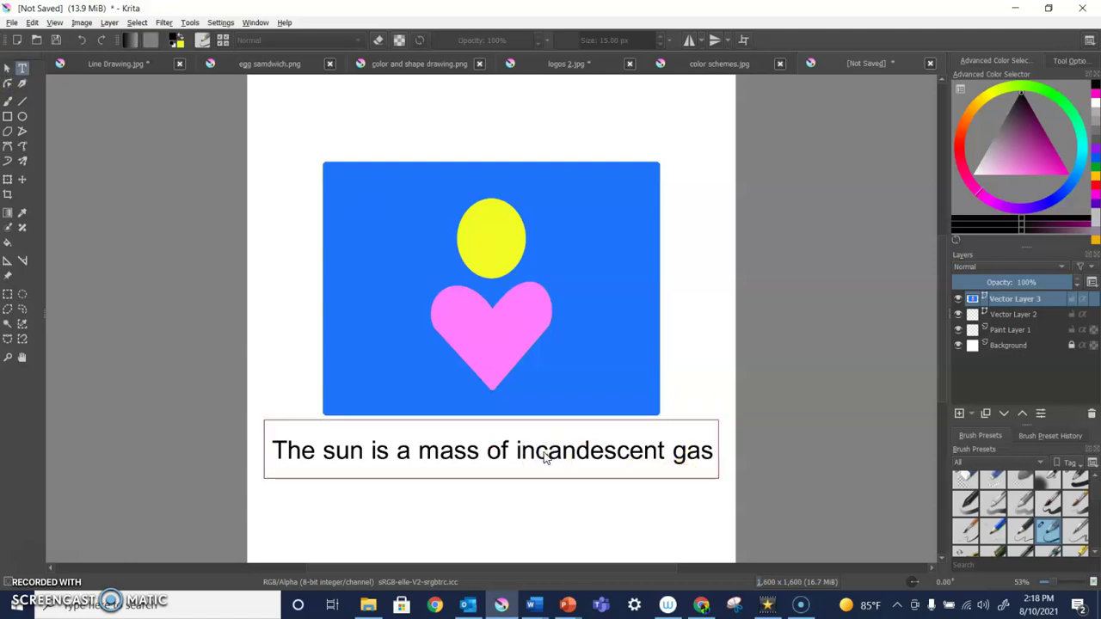
# Replace the sentence with the letter L in bold Cooper Black.
pyautogui.click(546, 457)
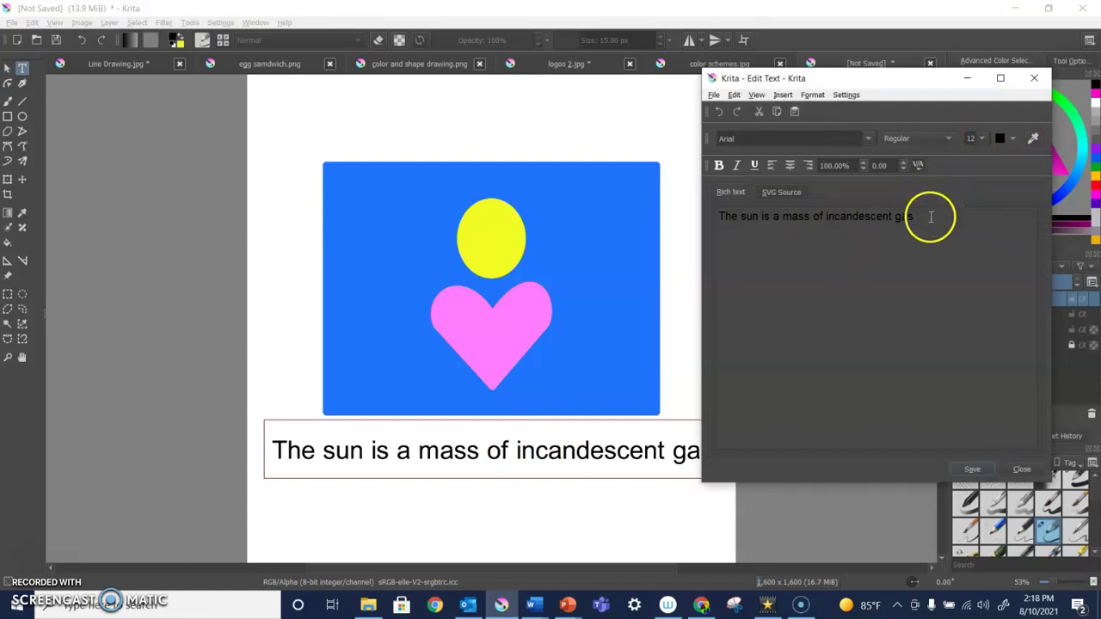
pyautogui.hotkey('ctrl', 'a')
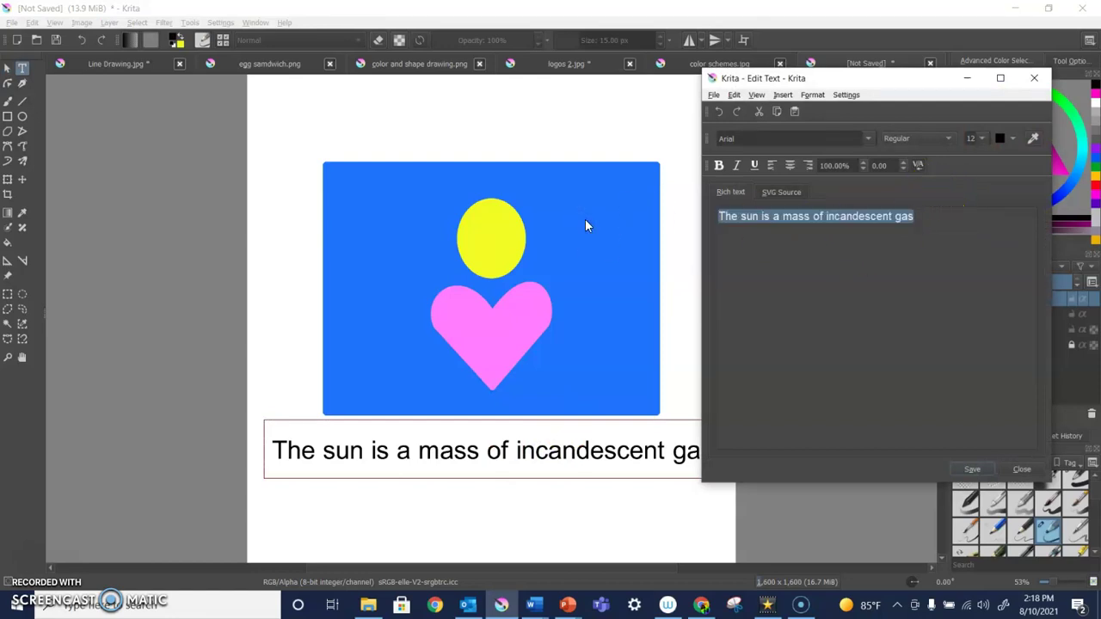
pyautogui.write('L')
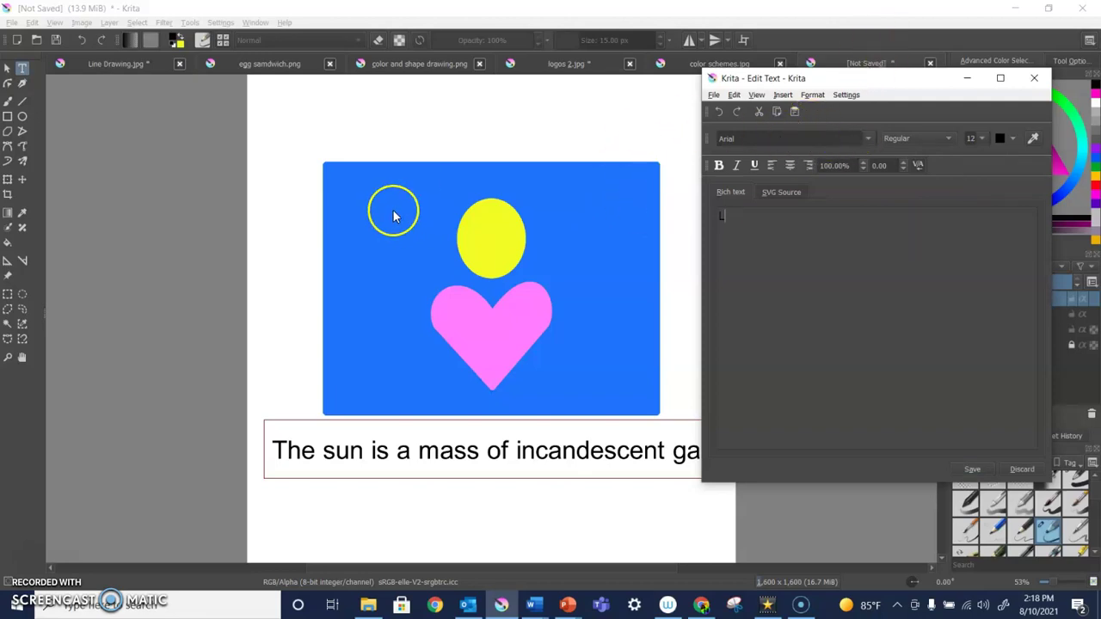
pyautogui.click(870, 139)
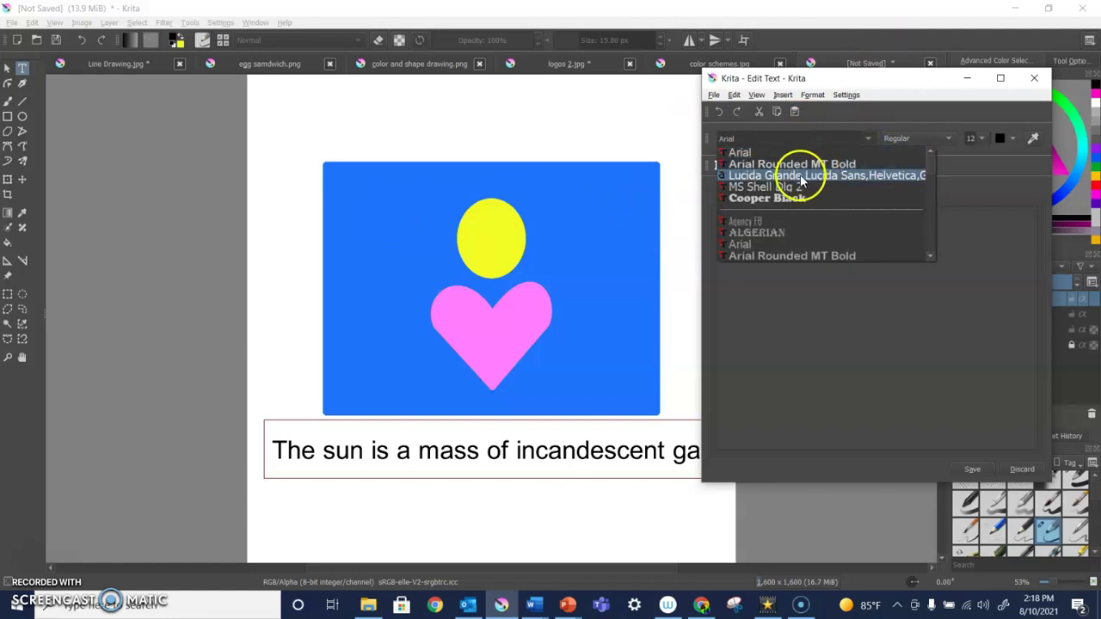
pyautogui.moveTo(932, 167)
pyautogui.mouseDown()
pyautogui.moveTo(919, 265)
pyautogui.moveTo(928, 166)
pyautogui.mouseUp()
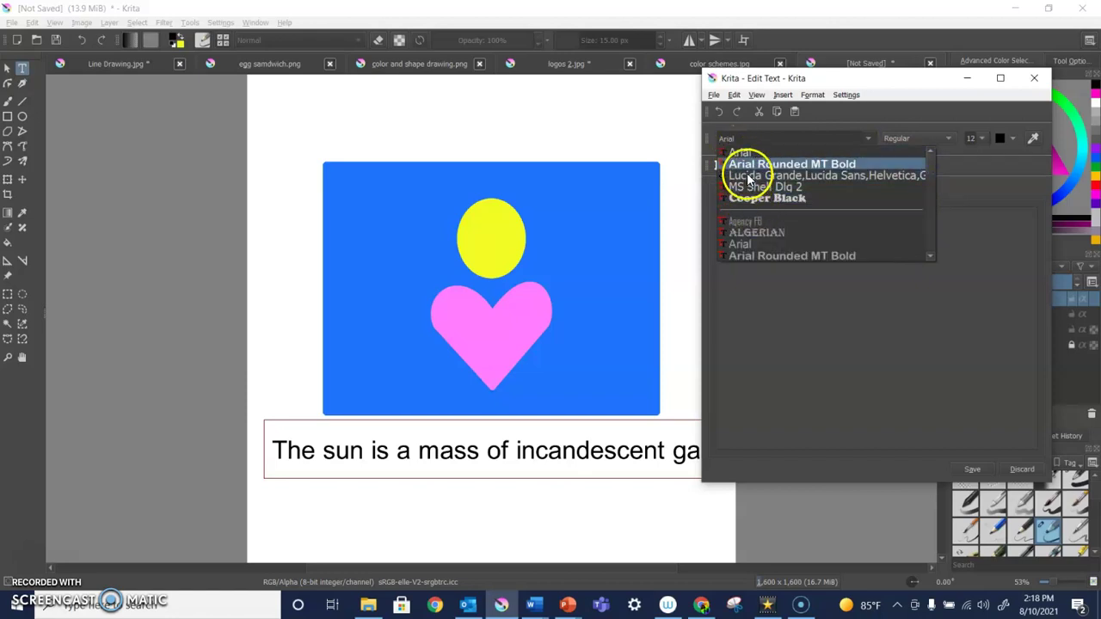
pyautogui.click(761, 199)
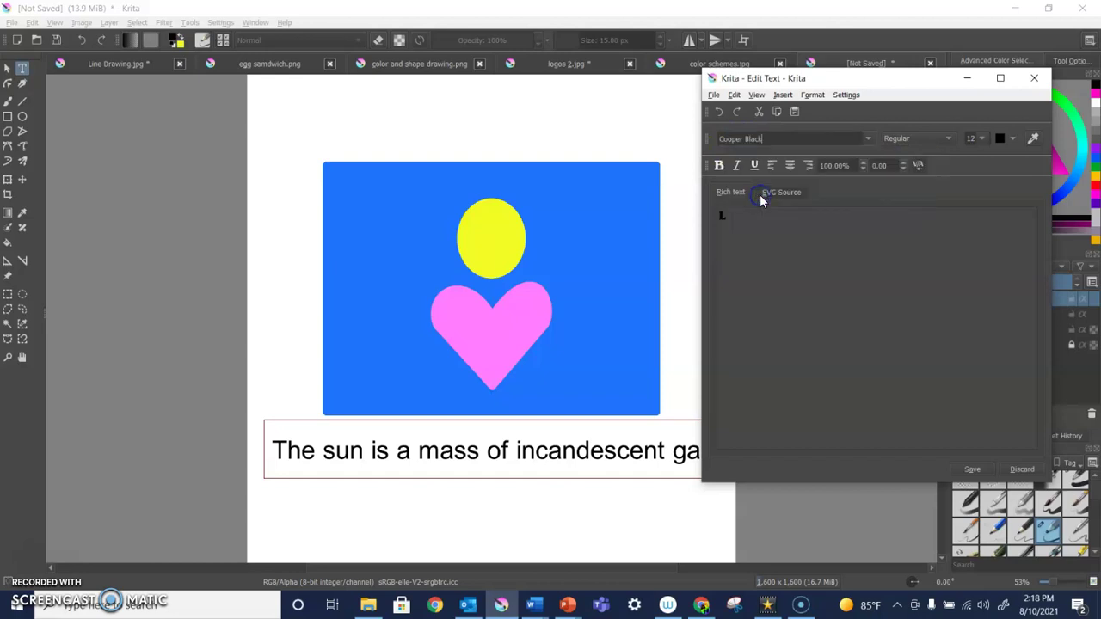
pyautogui.click(949, 139)
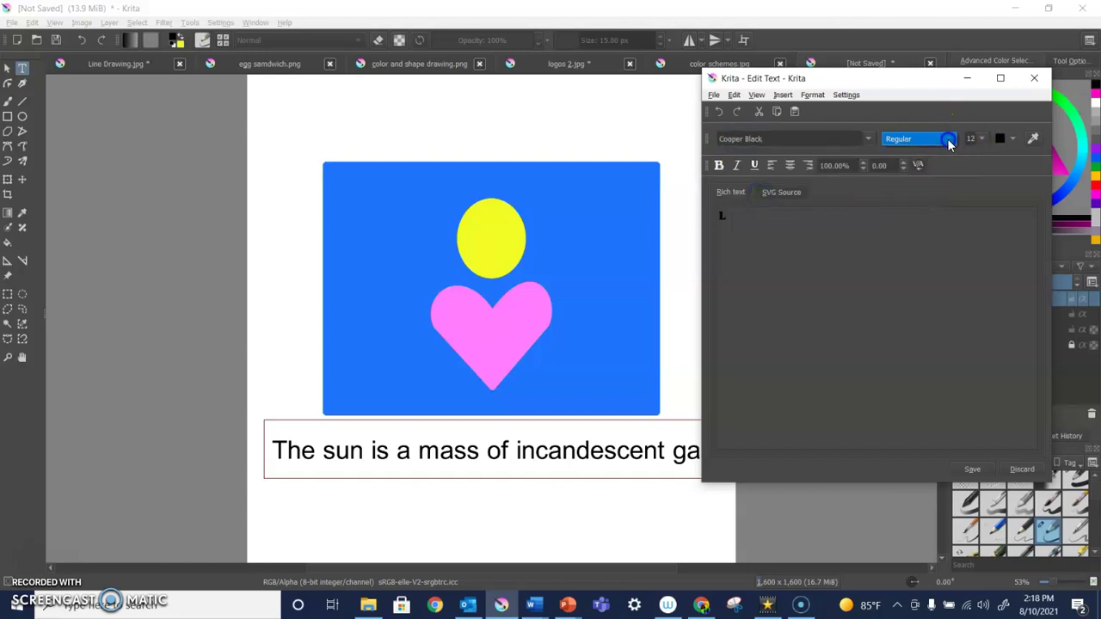
pyautogui.click(804, 248)
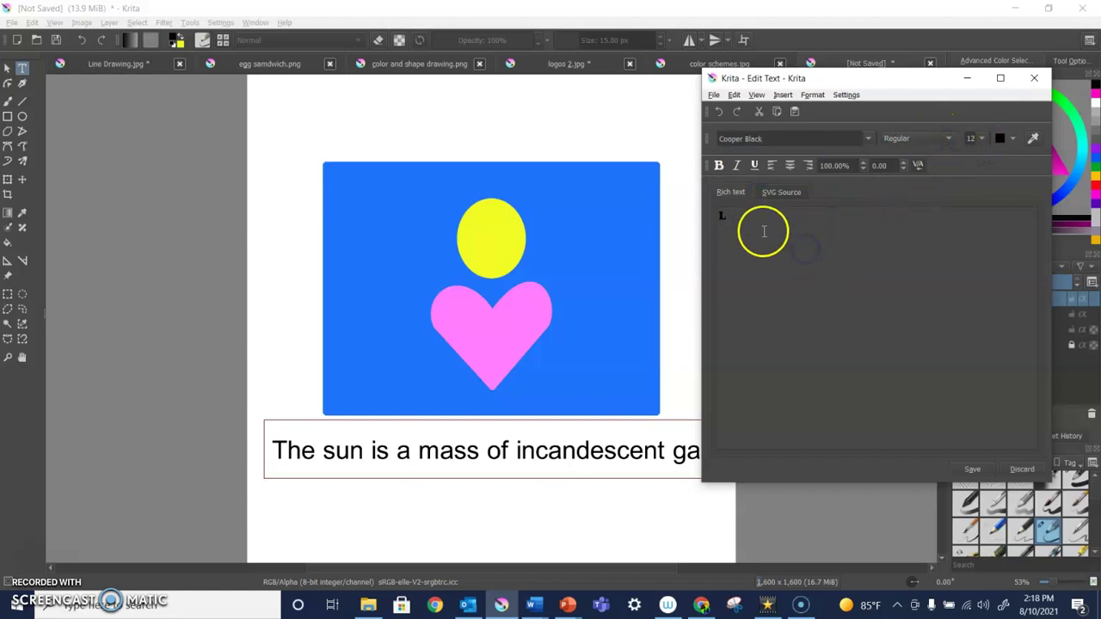
pyautogui.moveTo(731, 215); pyautogui.dragTo(713, 207)
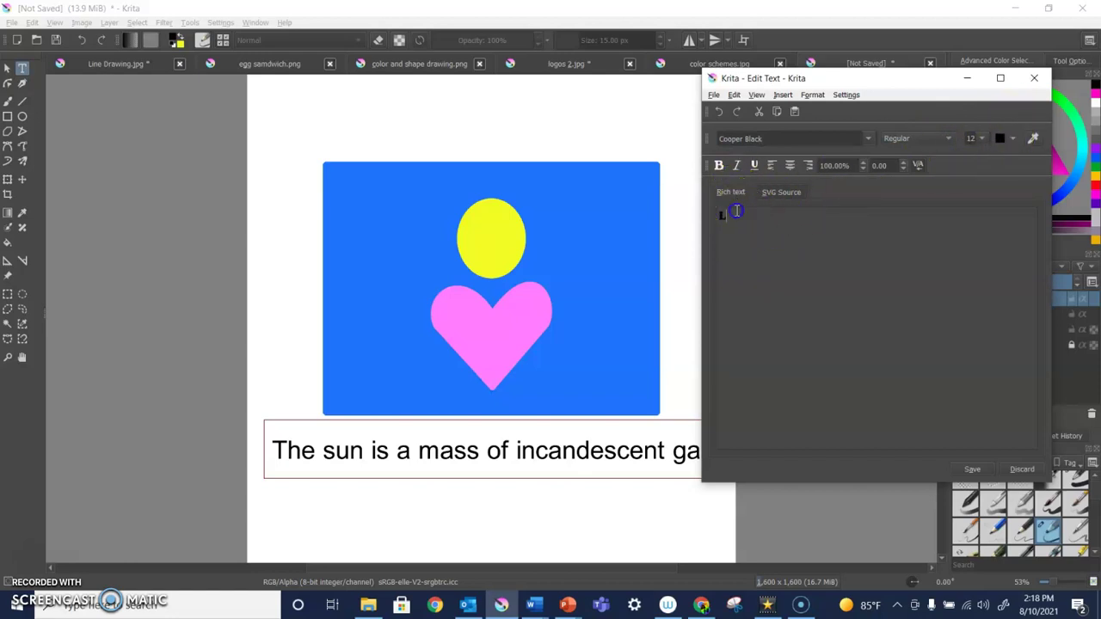
pyautogui.click(723, 167)
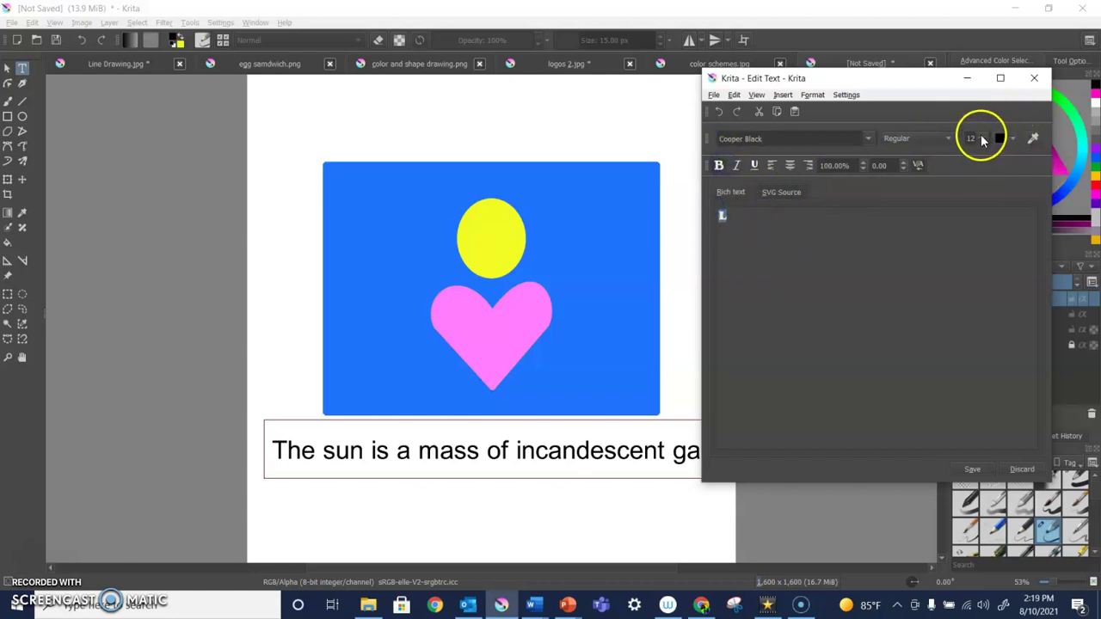
# Try the L at sizes 72 and 48, then set and apply size 65.
pyautogui.click(982, 138)
pyautogui.click(983, 233)
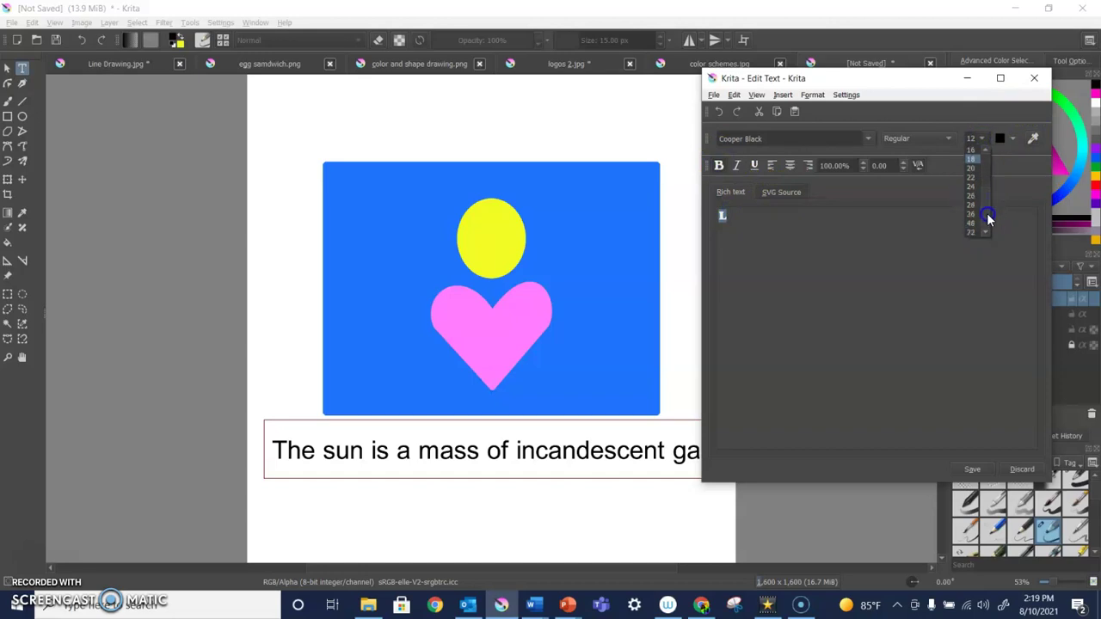
pyautogui.click(974, 232)
pyautogui.click(971, 470)
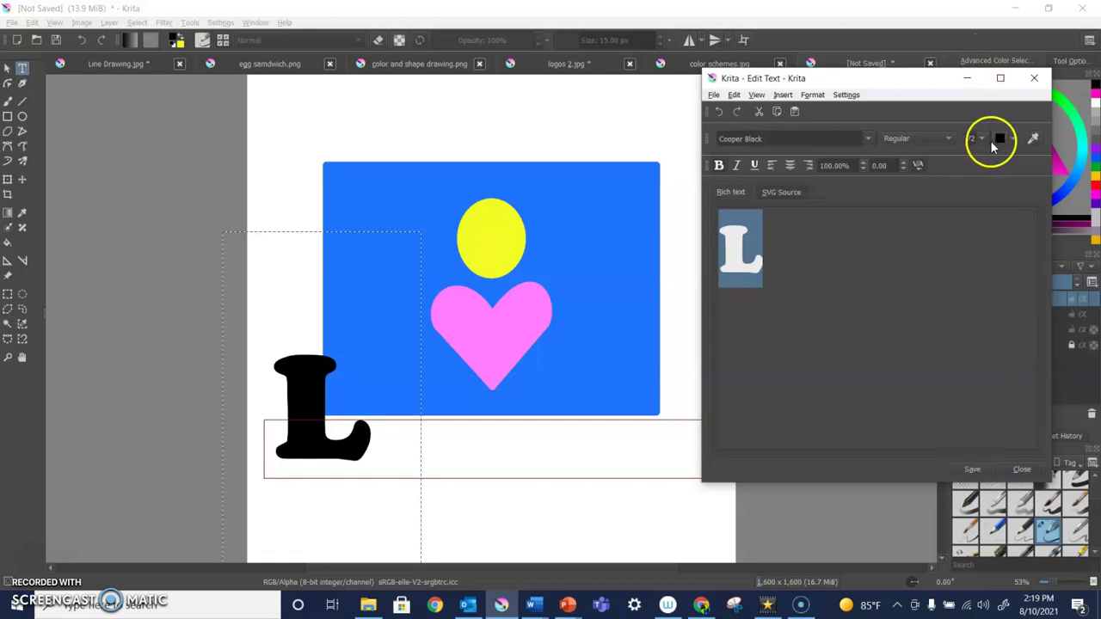
pyautogui.click(981, 139)
pyautogui.click(971, 226)
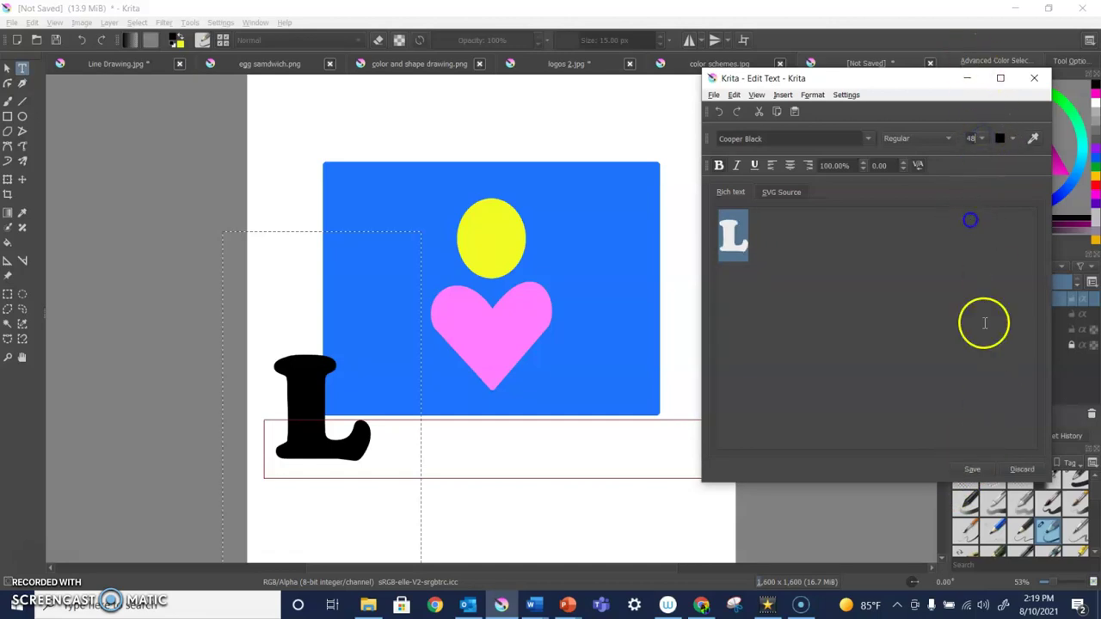
pyautogui.click(971, 472)
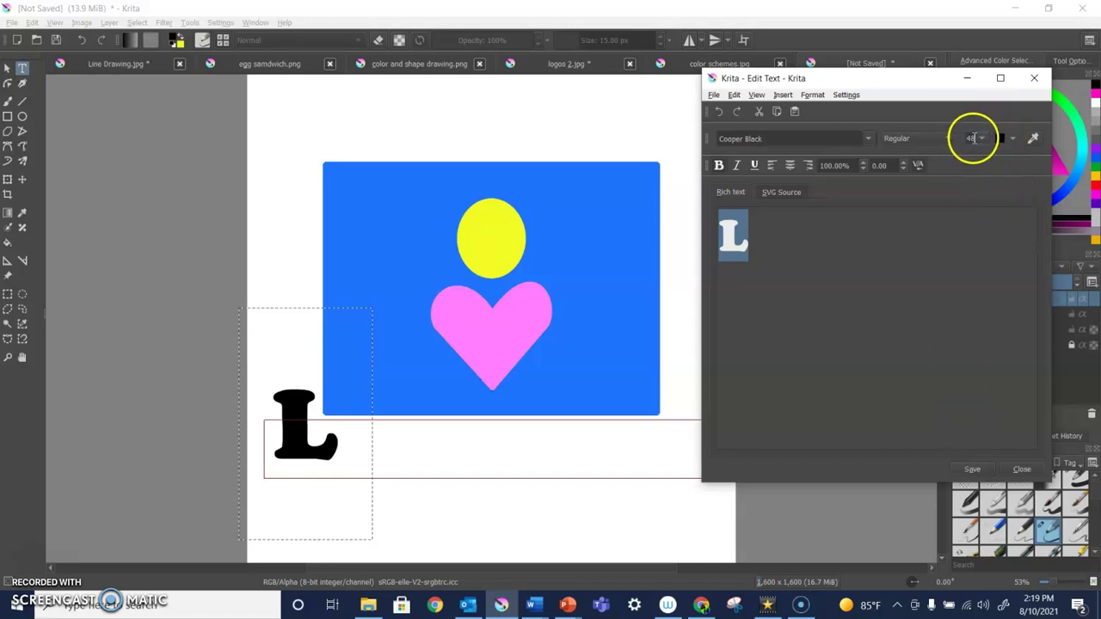
pyautogui.doubleClick(971, 138)
pyautogui.write('65')
pyautogui.press('Return')
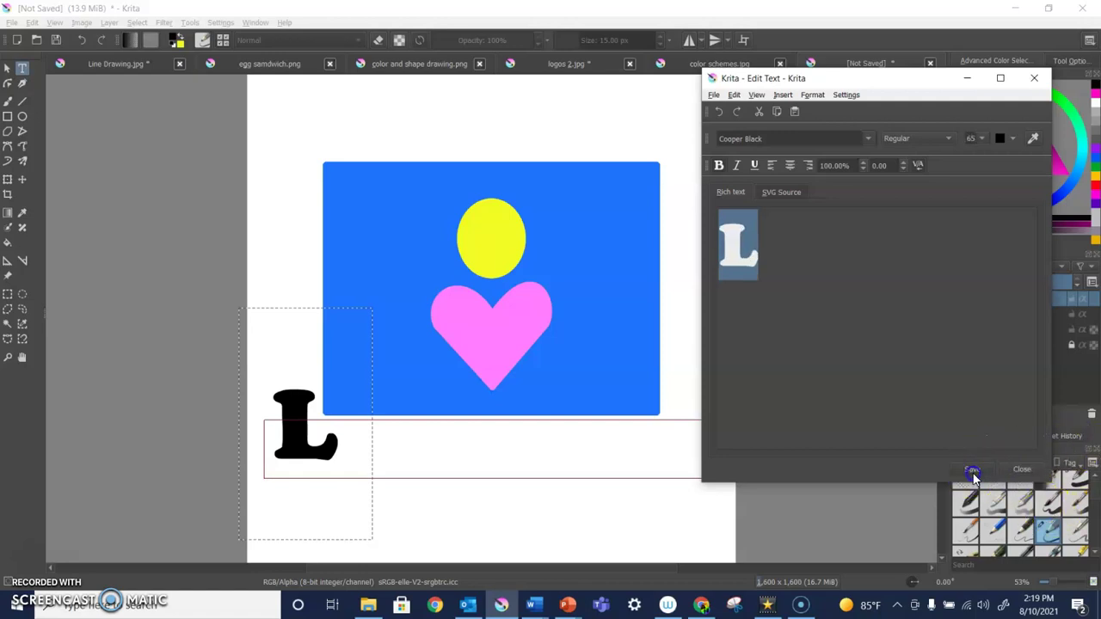
pyautogui.click(972, 469)
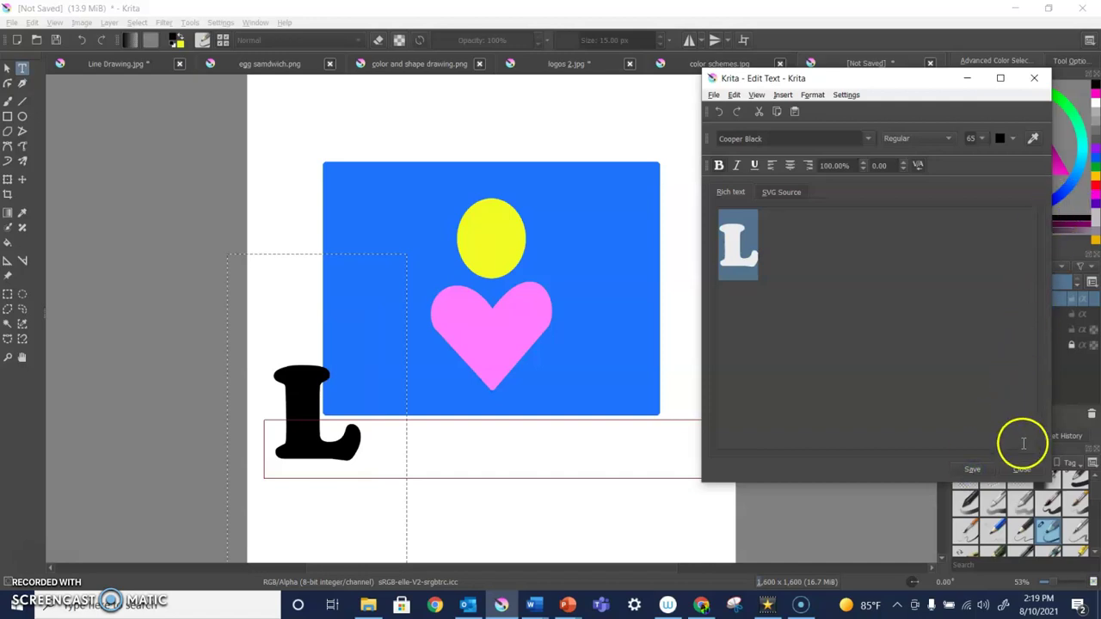
# Move the L onto the rectangle left of the circle and draw a new text box right of the heart.
pyautogui.click(1030, 473)
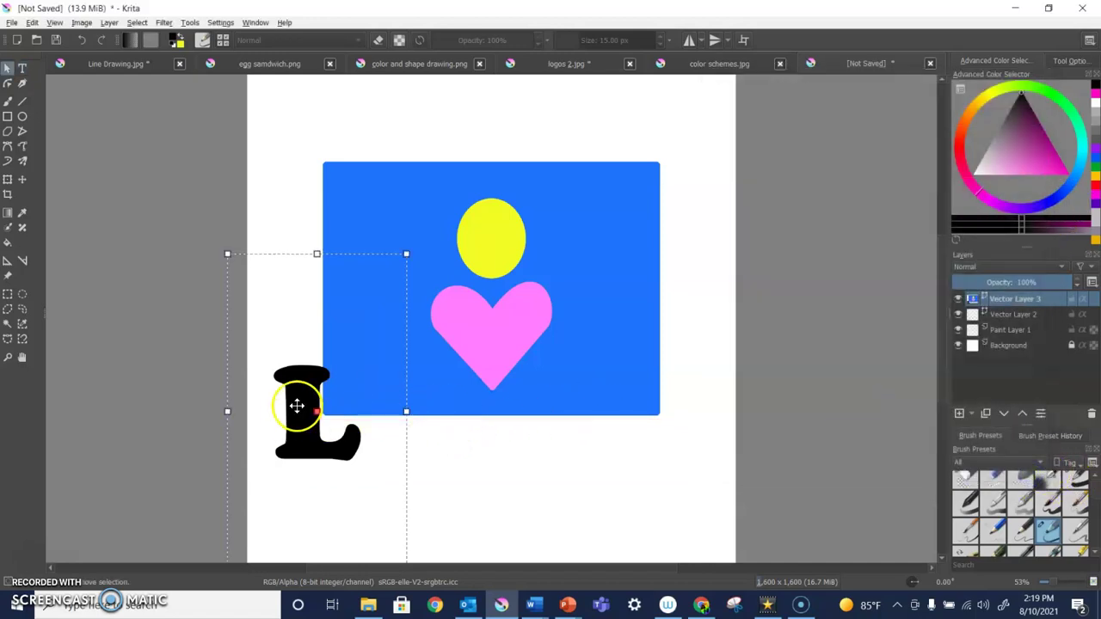
pyautogui.moveTo(295, 382); pyautogui.dragTo(379, 213)
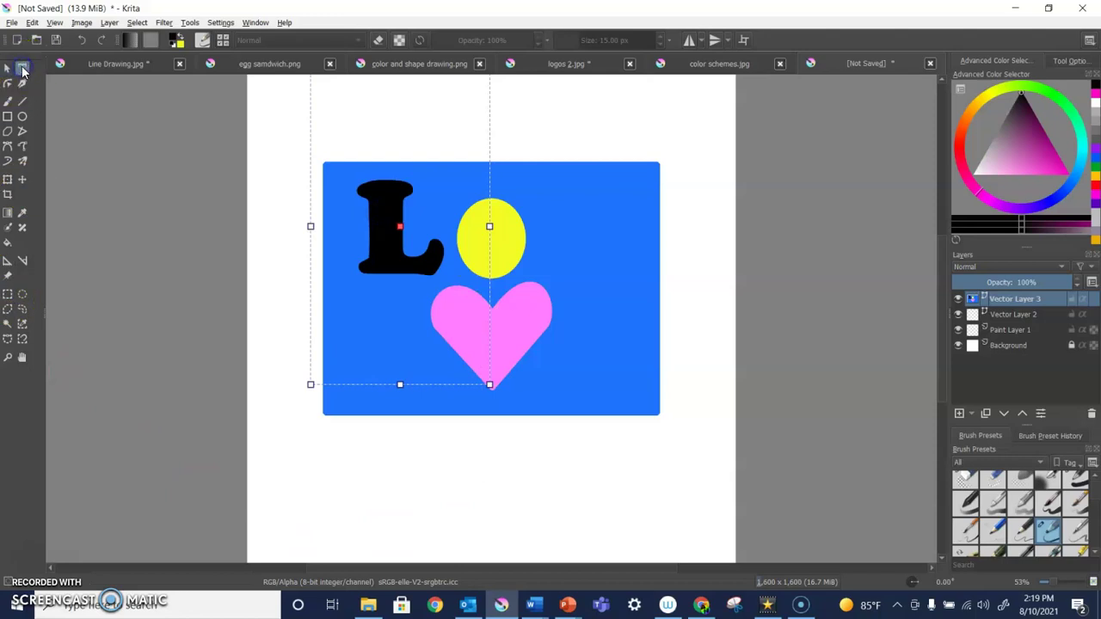
pyautogui.click(22, 69)
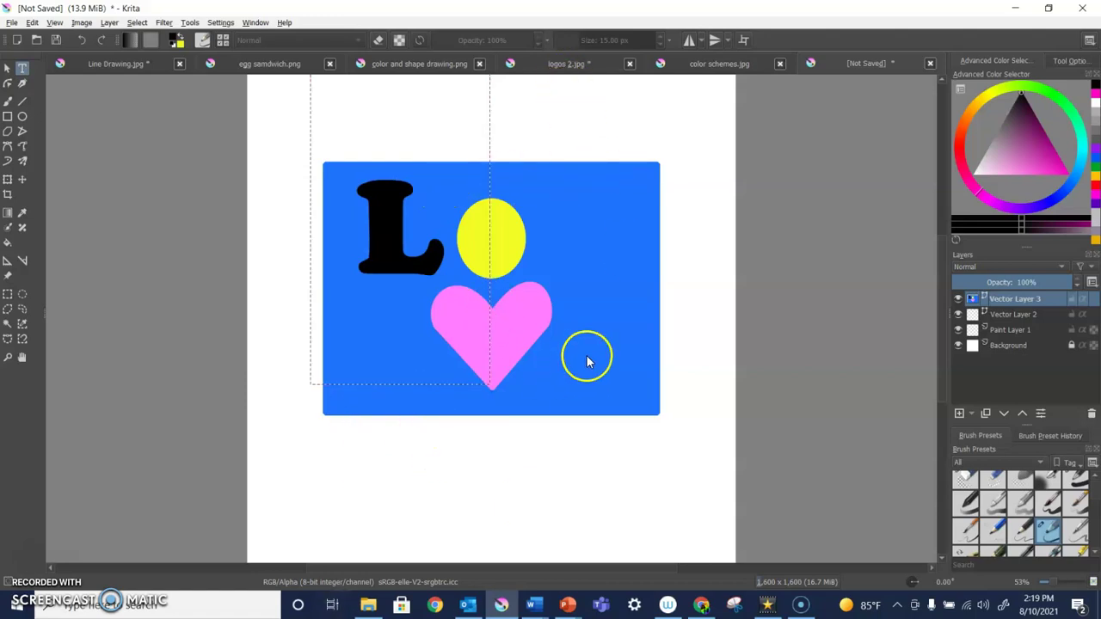
pyautogui.moveTo(576, 330); pyautogui.dragTo(706, 470)
# Clear the placeholder text and set the new text to bold Cooper Black.
pyautogui.click(817, 228)
pyautogui.hotkey('ctrl', 'a')
pyautogui.press('Delete')
pyautogui.click(902, 139)
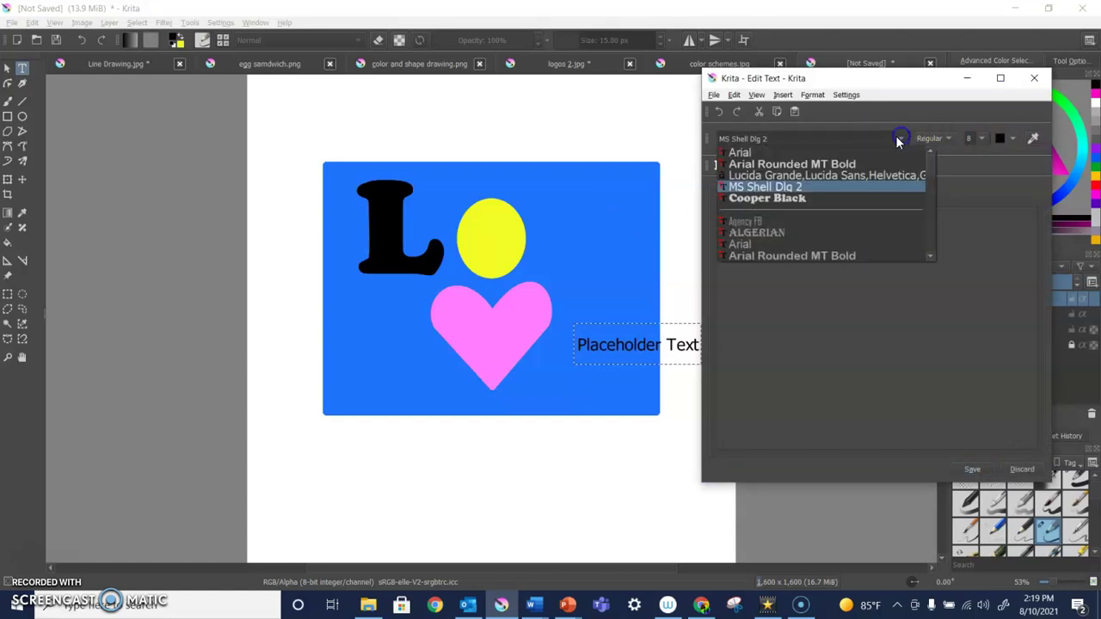
pyautogui.click(779, 200)
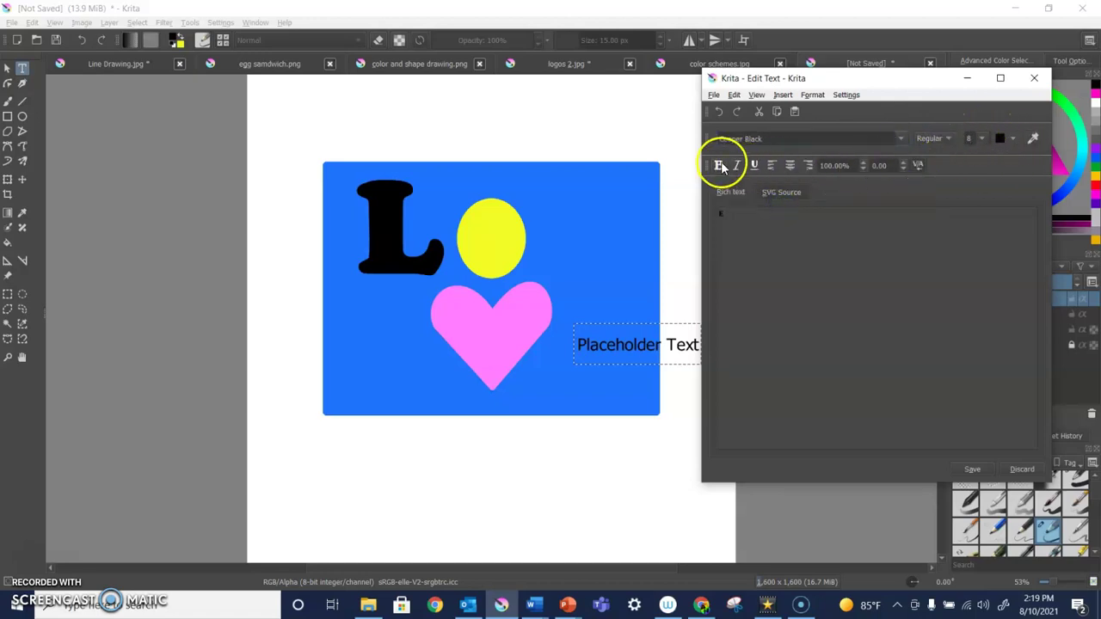
pyautogui.click(720, 220)
pyautogui.click(720, 165)
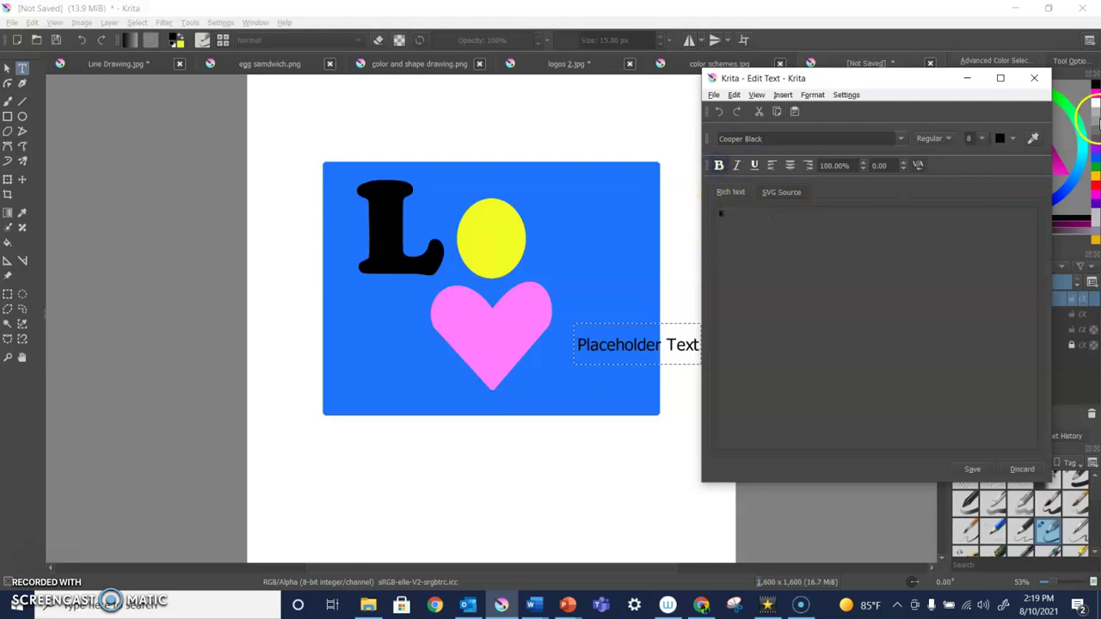
# Apply the letter E to the canvas at font size 65.
pyautogui.click(983, 137)
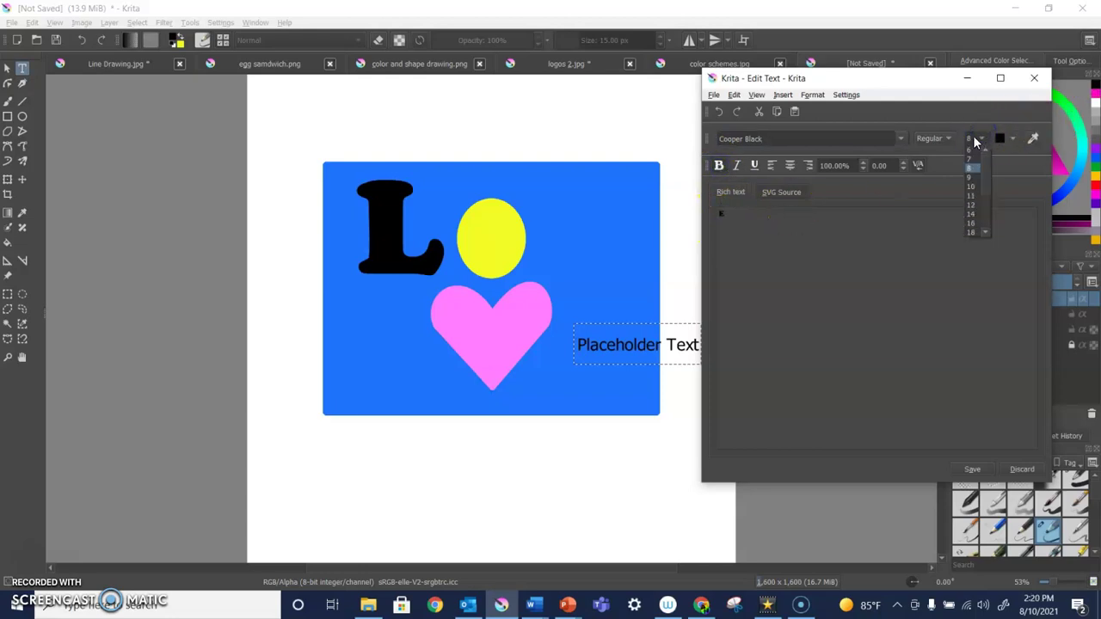
pyautogui.click(973, 136)
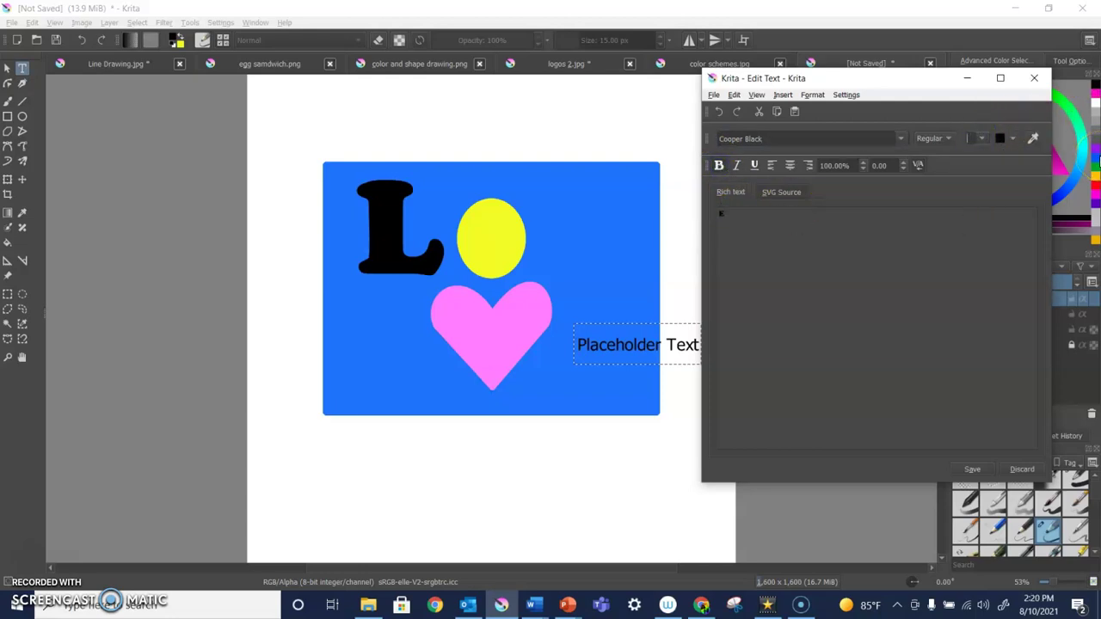
pyautogui.click(981, 470)
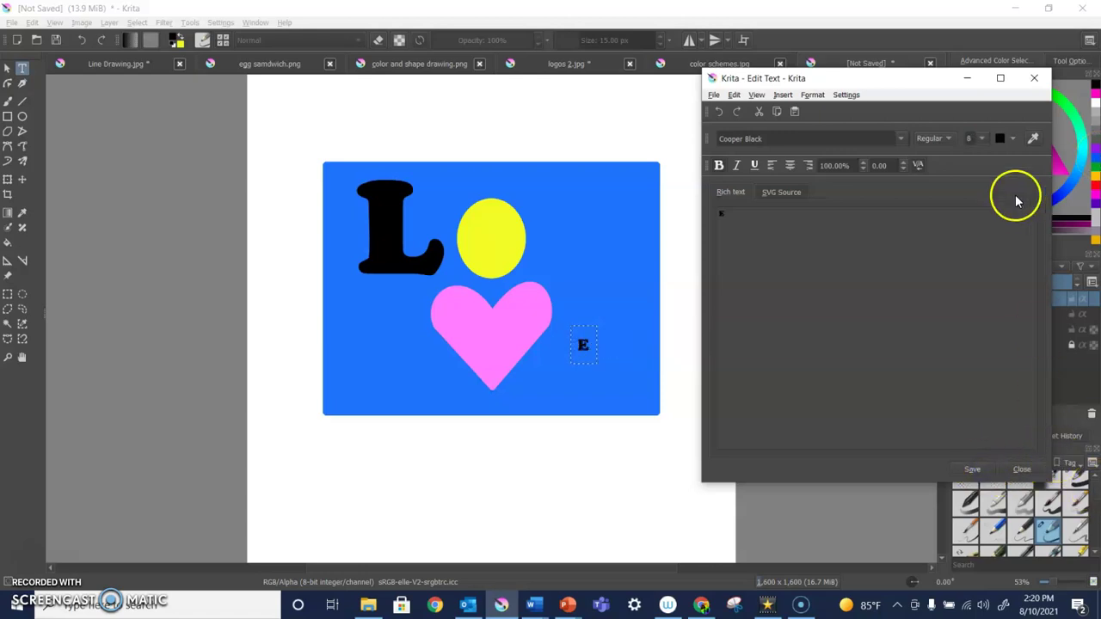
pyautogui.click(972, 138)
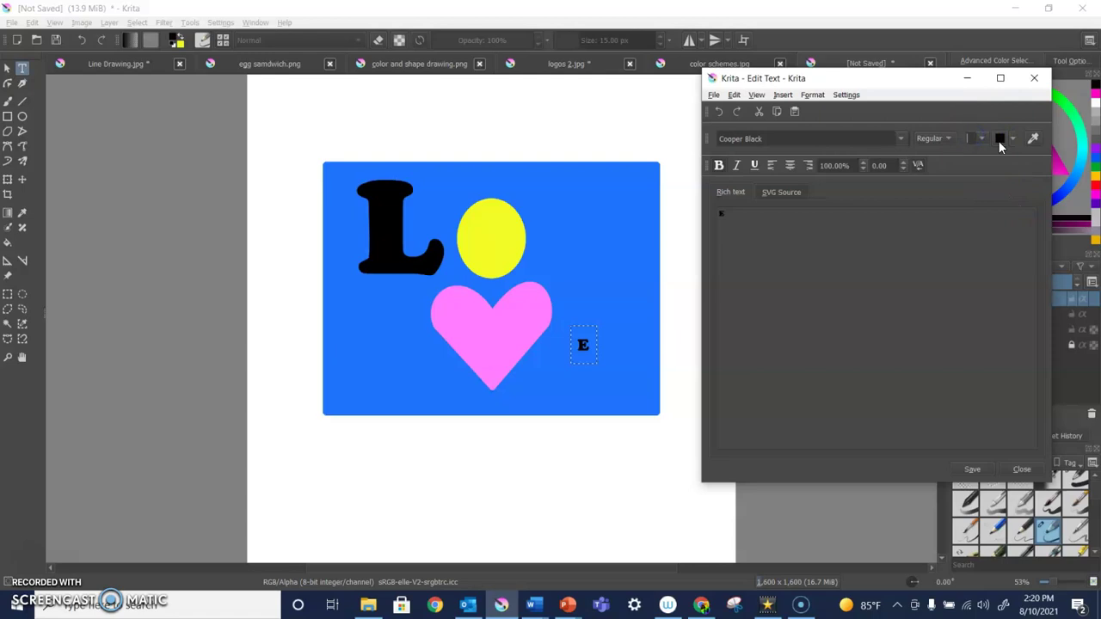
pyautogui.press('Return')
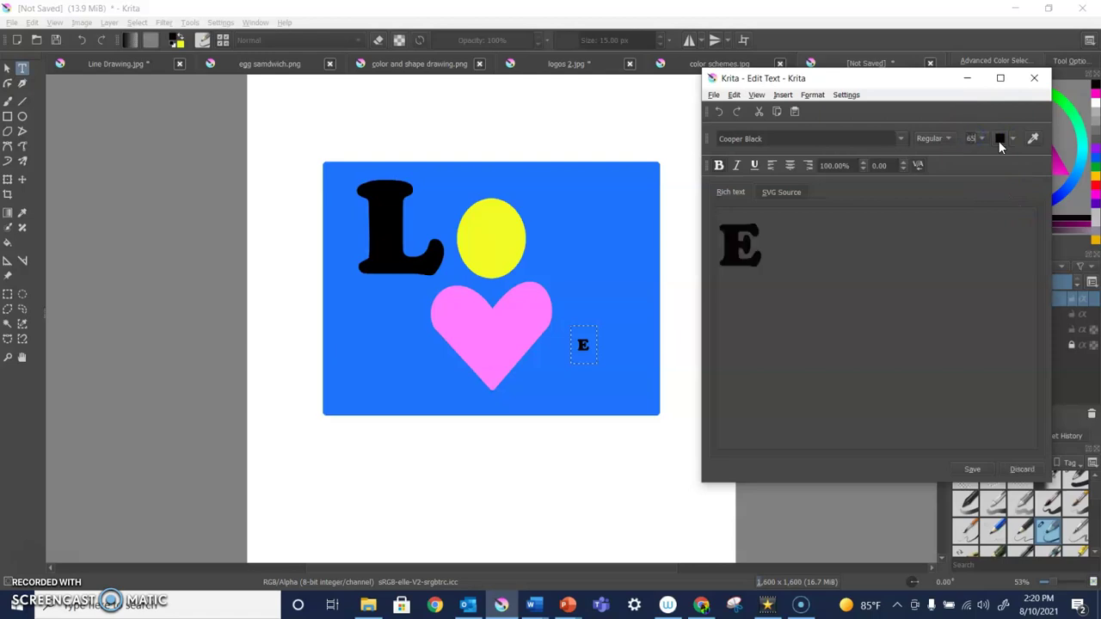
pyautogui.click(981, 470)
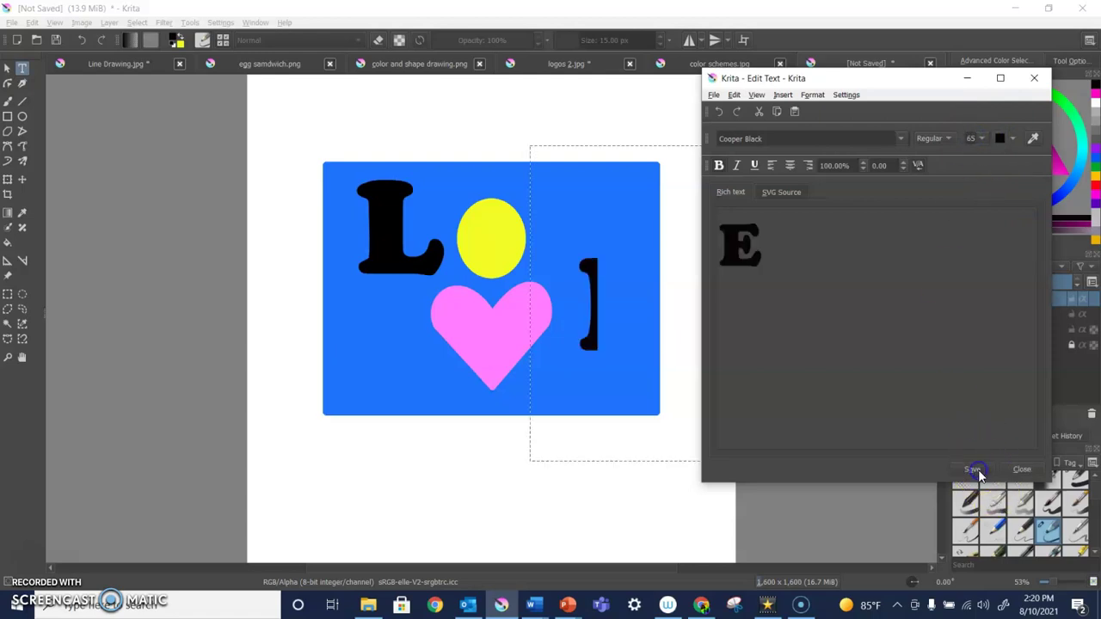
# Move the E down beside the heart and nudge both the L and E slightly left.
pyautogui.click(1036, 471)
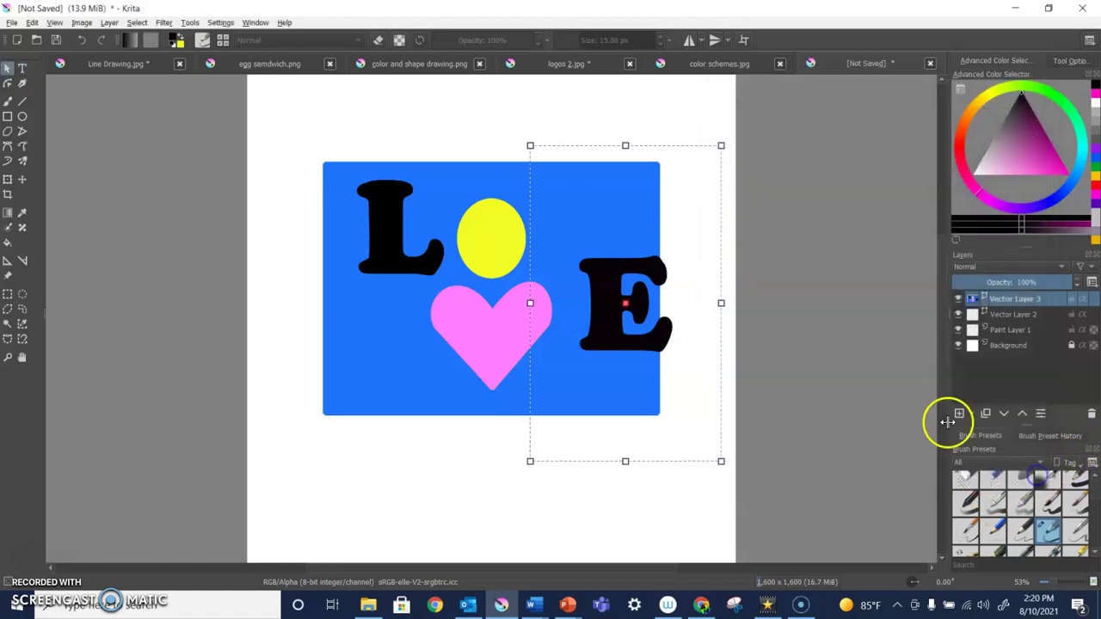
pyautogui.moveTo(635, 298); pyautogui.dragTo(616, 335)
pyautogui.click(397, 254)
pyautogui.moveTo(394, 255); pyautogui.dragTo(381, 243)
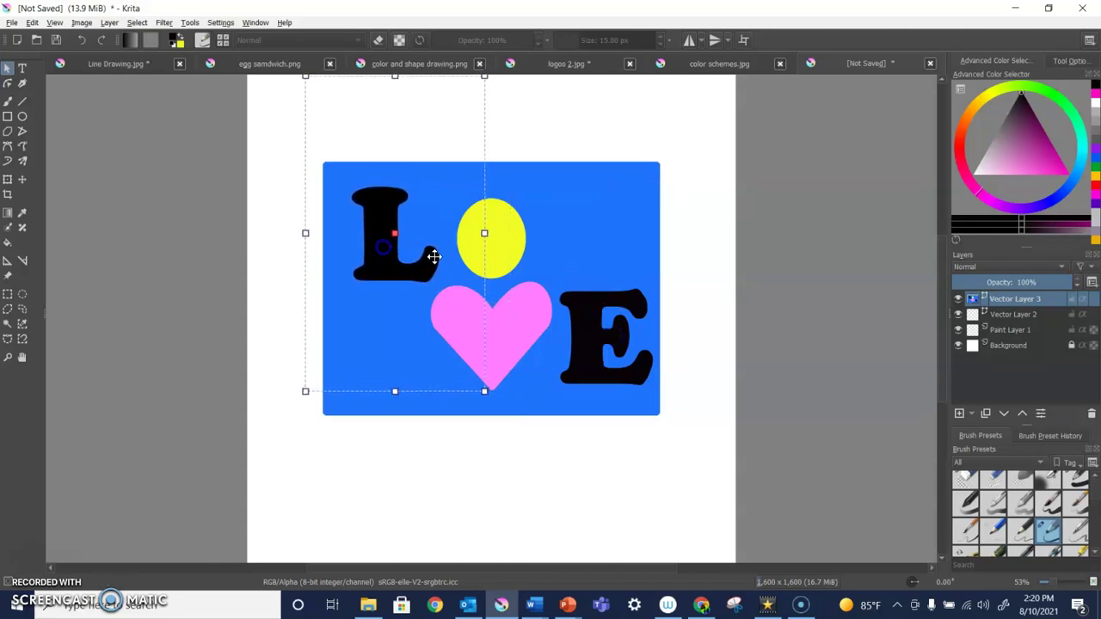
pyautogui.click(607, 338)
pyautogui.moveTo(607, 337); pyautogui.dragTo(602, 339)
pyautogui.click(428, 494)
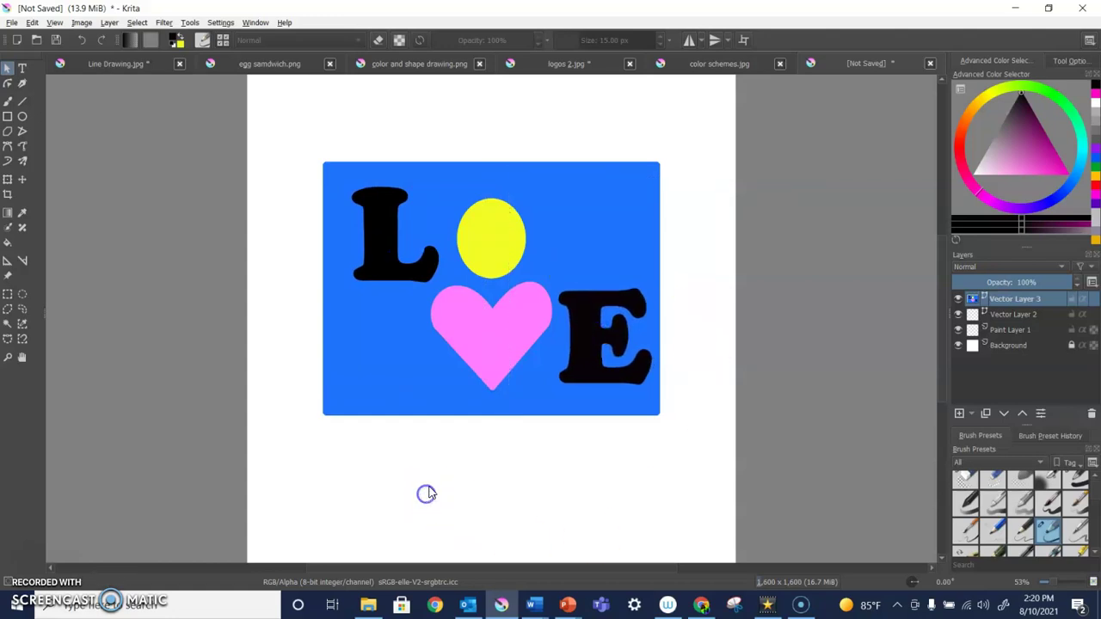
pyautogui.click(381, 257)
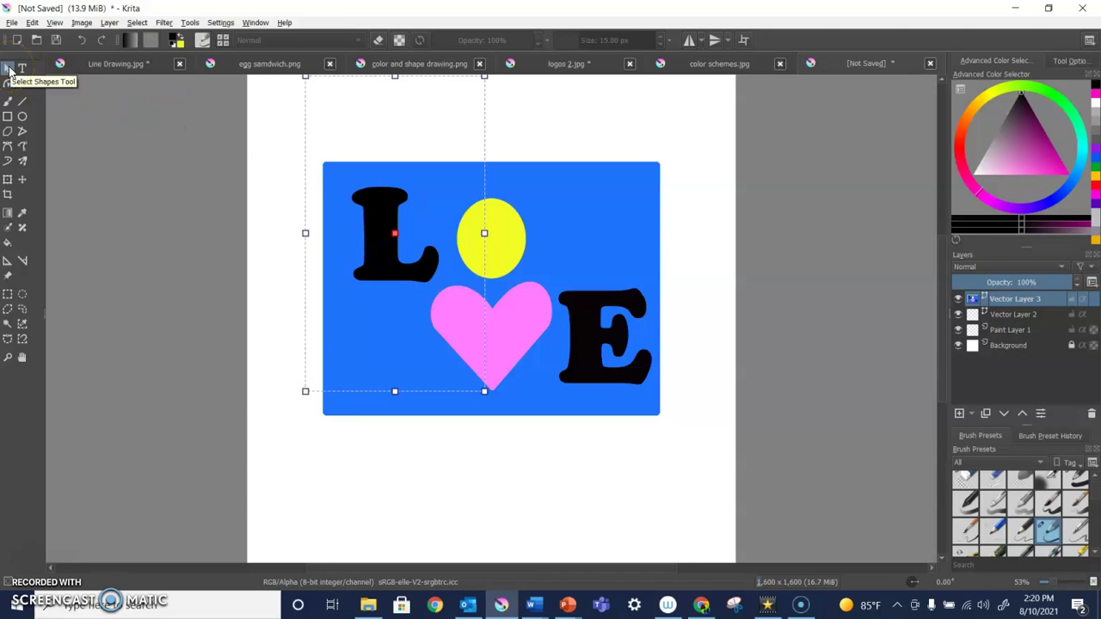
# Bring back the Advanced Color Selector and turn the selected L white.
pyautogui.click(1077, 62)
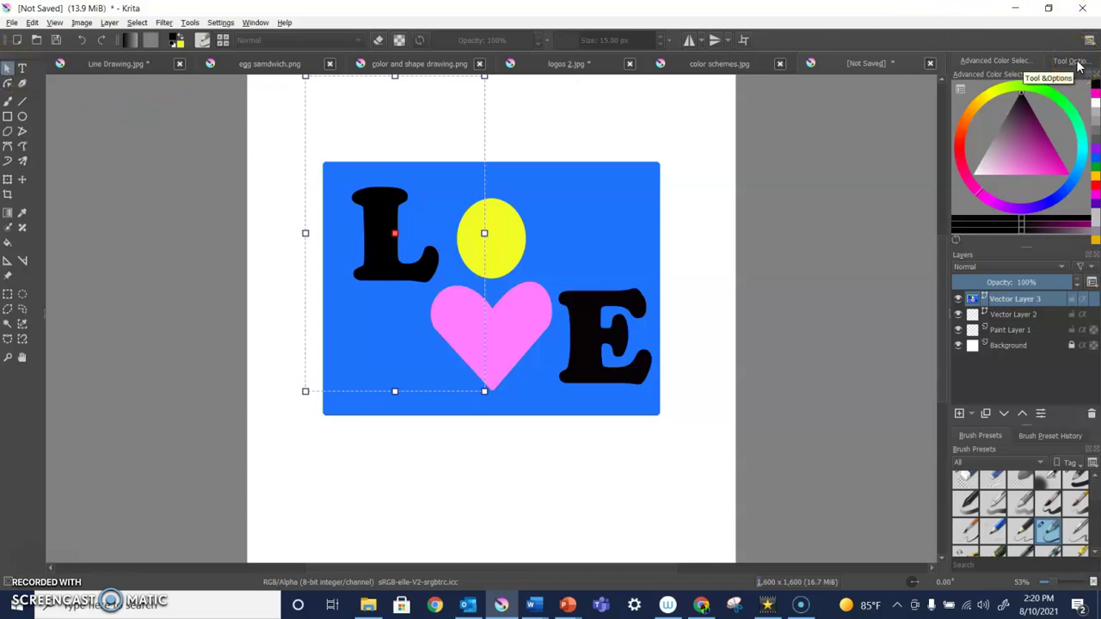
pyautogui.click(1016, 59)
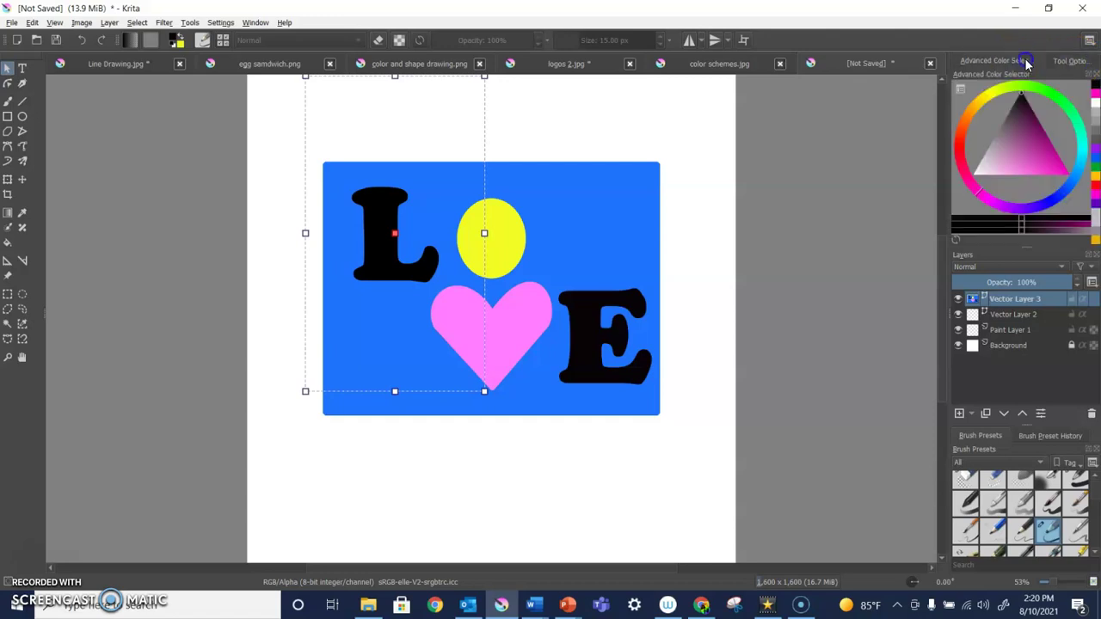
pyautogui.click(1019, 120)
pyautogui.click(1095, 103)
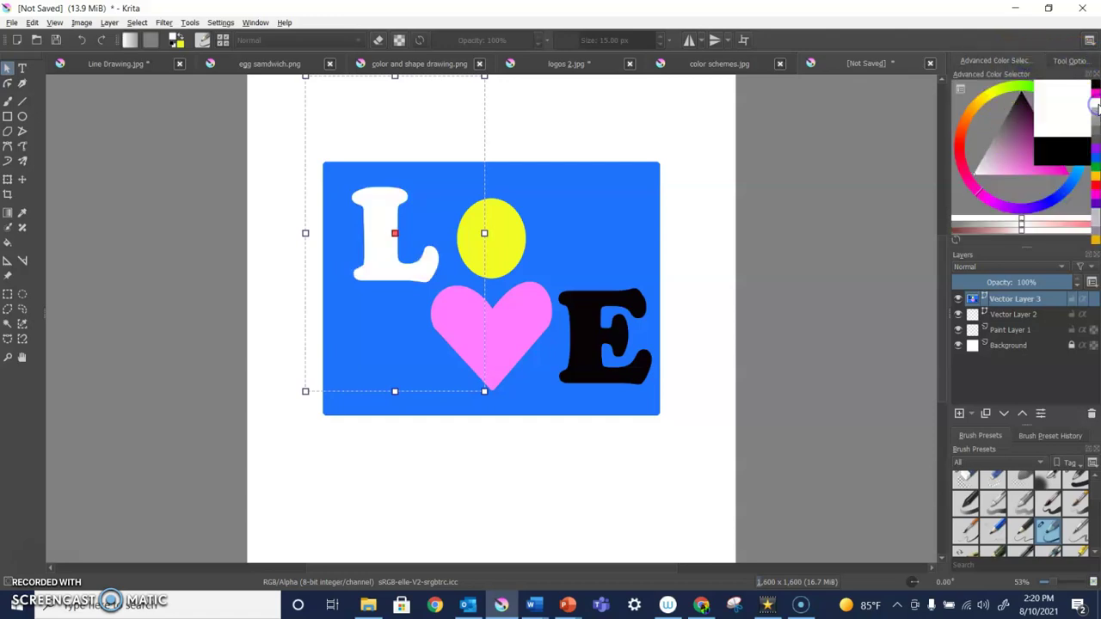
# Select the black E, set it to white after trying pink and purple, then deselect it.
pyautogui.click(610, 369)
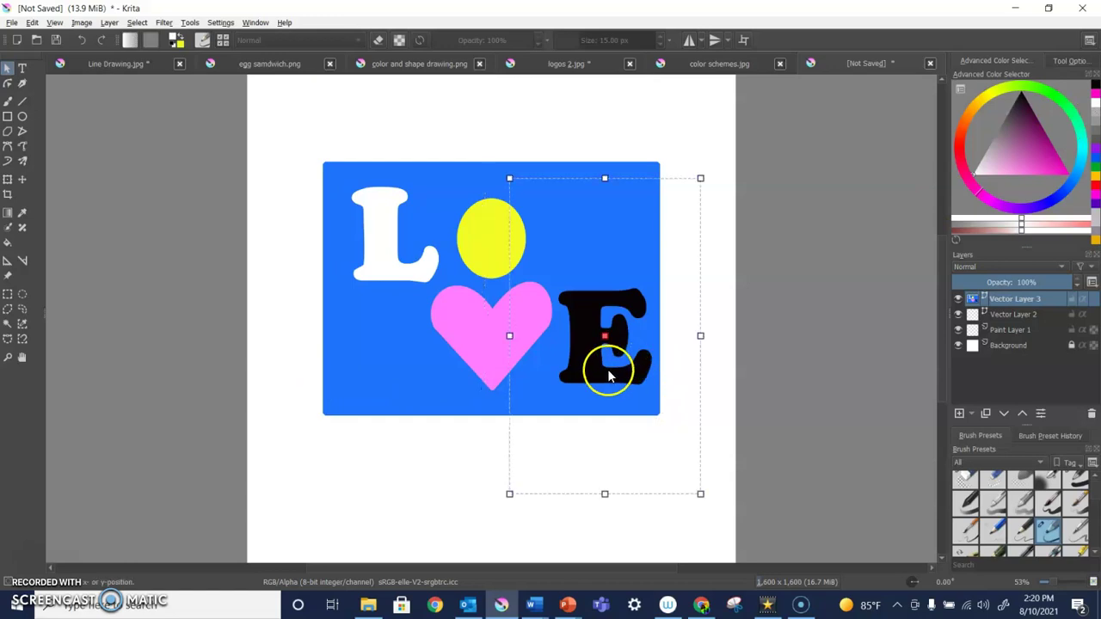
pyautogui.click(1096, 99)
pyautogui.click(1095, 96)
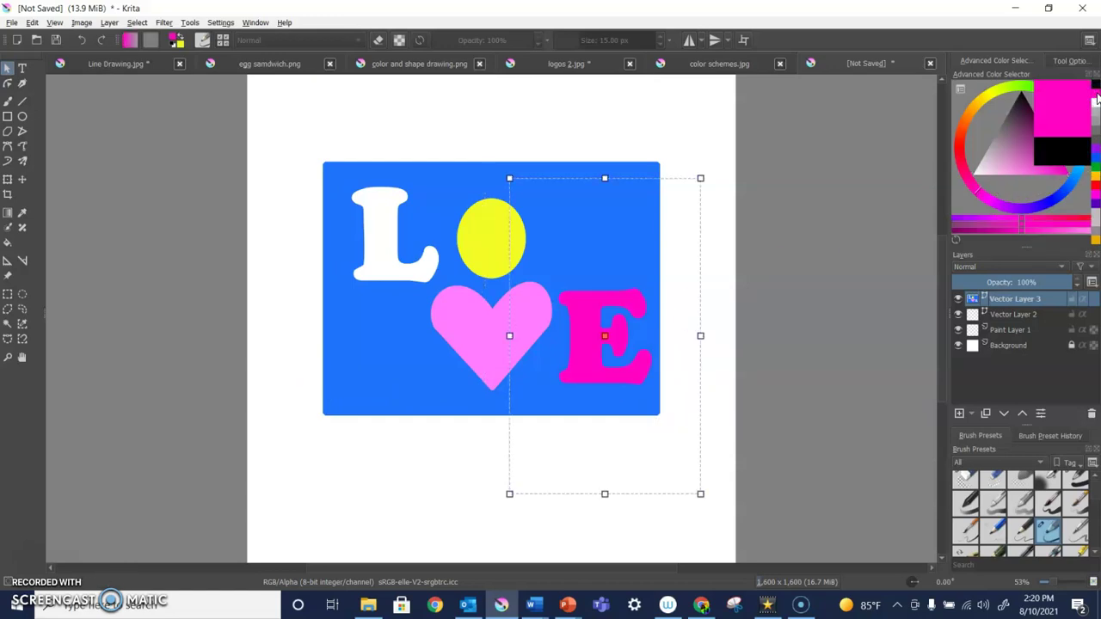
pyautogui.click(1095, 193)
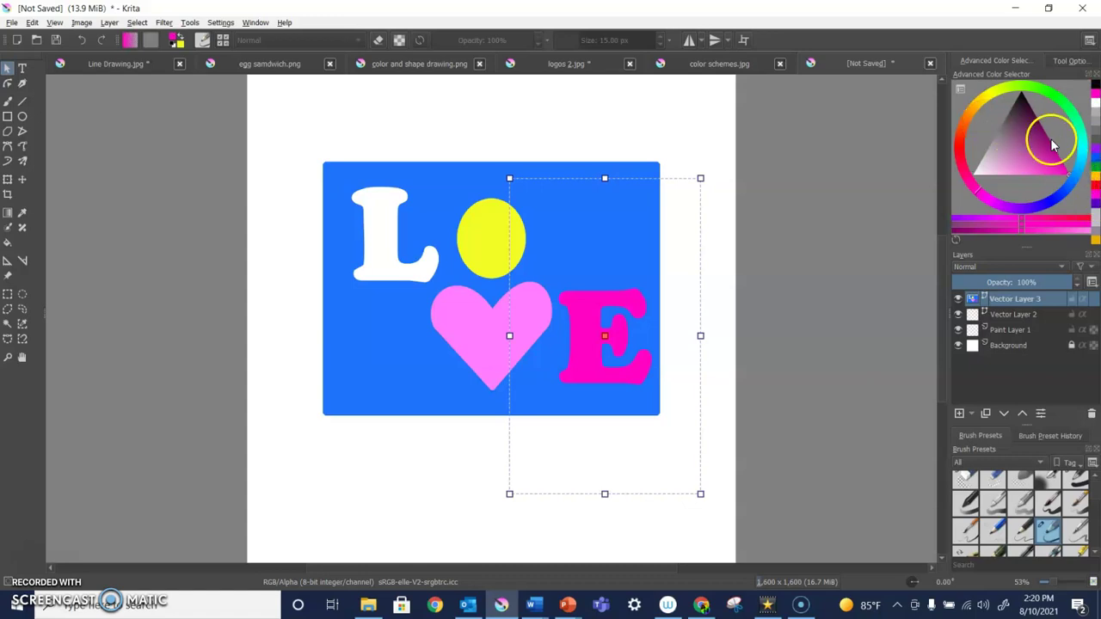
pyautogui.moveTo(1036, 148); pyautogui.dragTo(988, 155)
pyautogui.click(1095, 102)
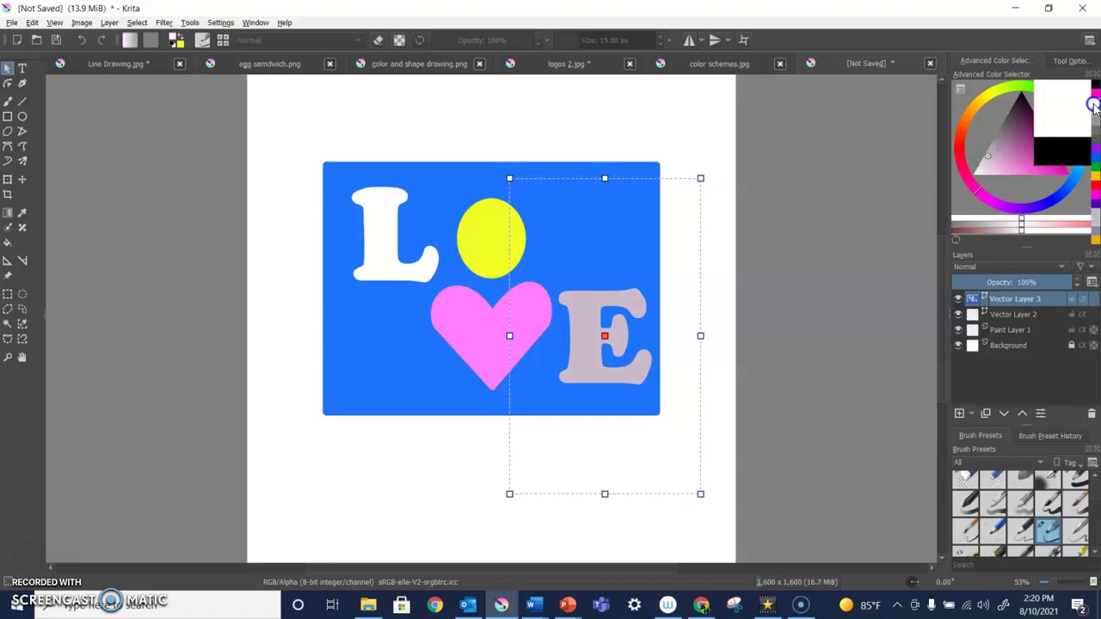
pyautogui.click(806, 423)
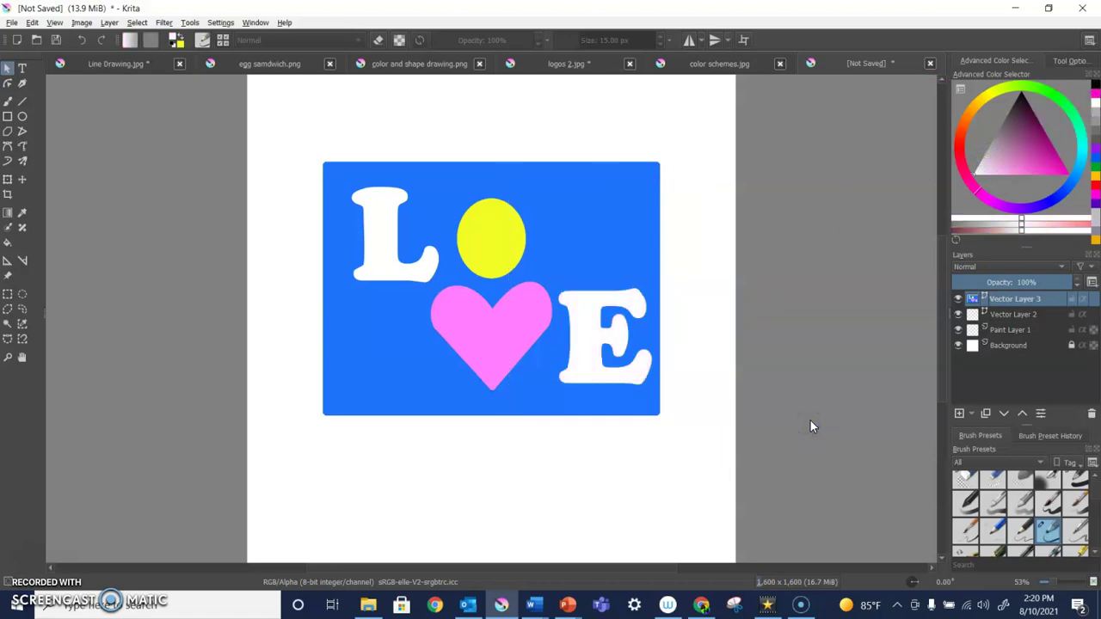
# Nudge the white E, the white L and the pink heart slightly left.
pyautogui.click(609, 351)
pyautogui.moveTo(608, 351); pyautogui.dragTo(606, 353)
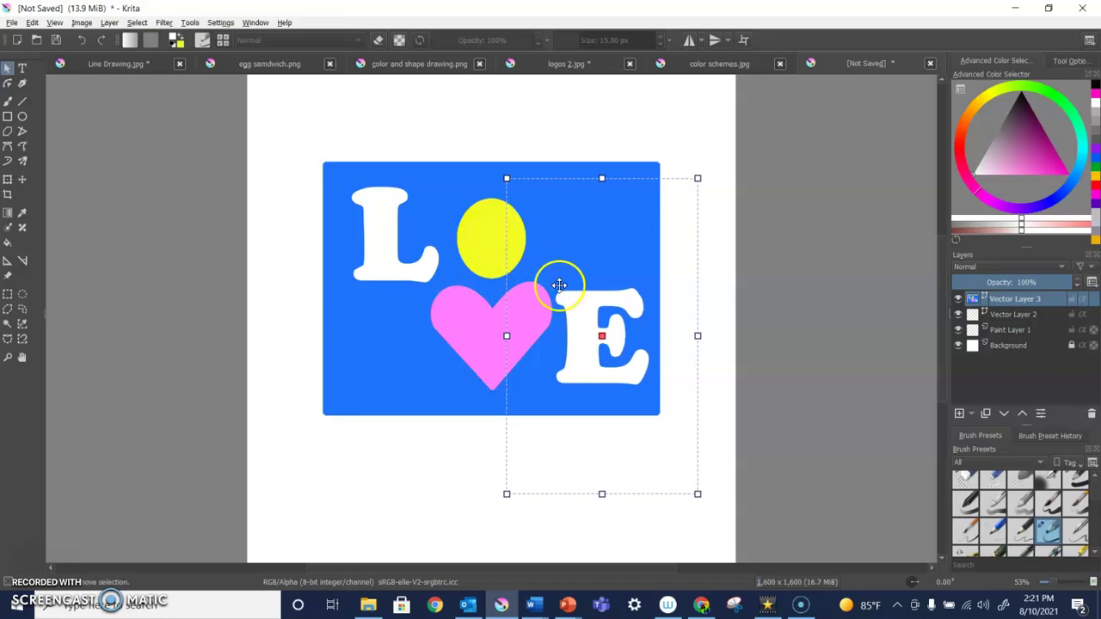
pyautogui.click(708, 329)
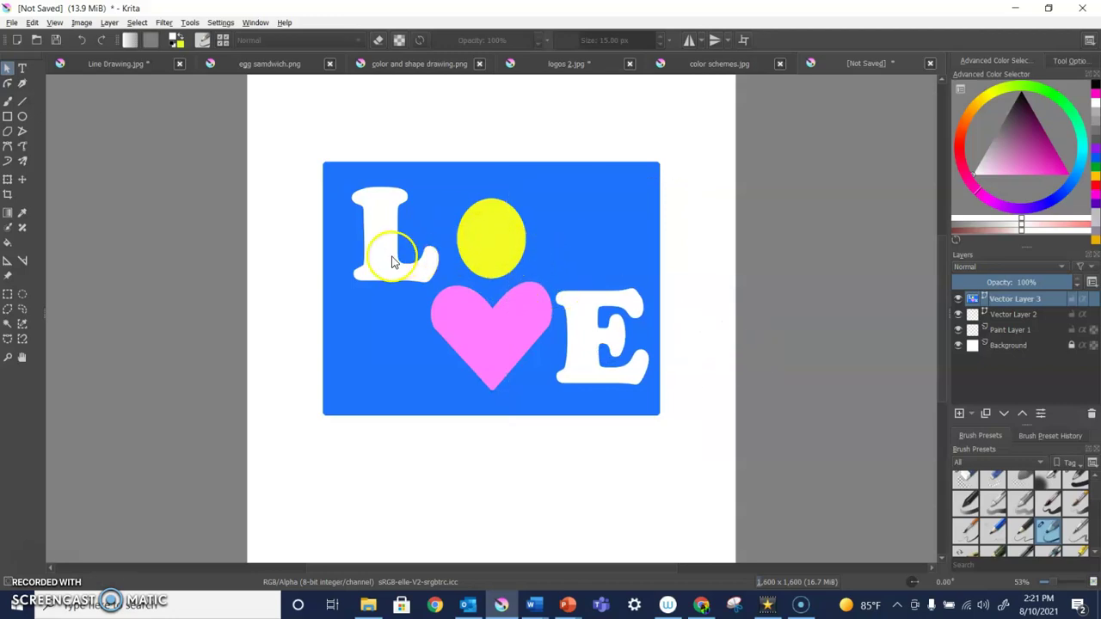
pyautogui.moveTo(393, 262); pyautogui.dragTo(383, 254)
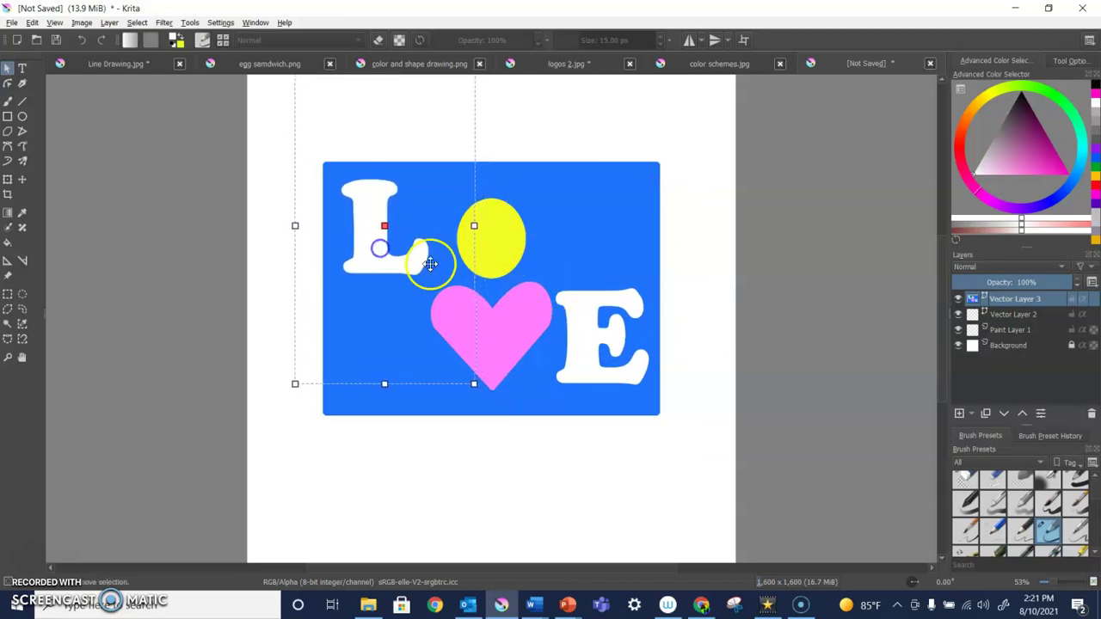
pyautogui.moveTo(504, 341); pyautogui.dragTo(496, 337)
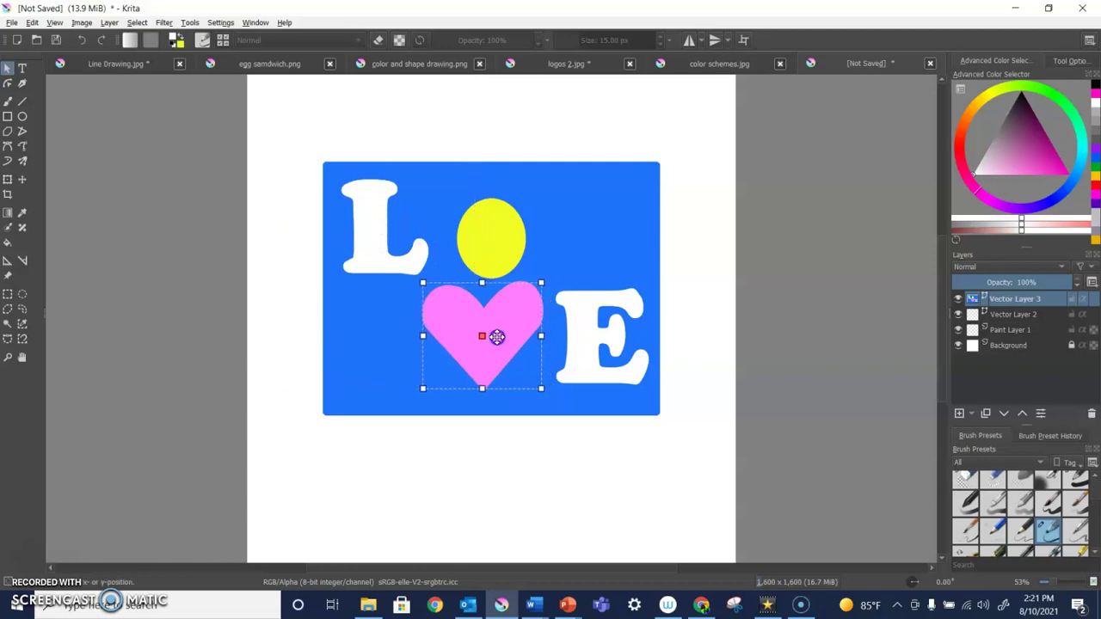
# Reposition the yellow circle above the heart, then clear the selection on empty canvas.
pyautogui.click(487, 247)
pyautogui.moveTo(487, 247); pyautogui.dragTo(477, 243)
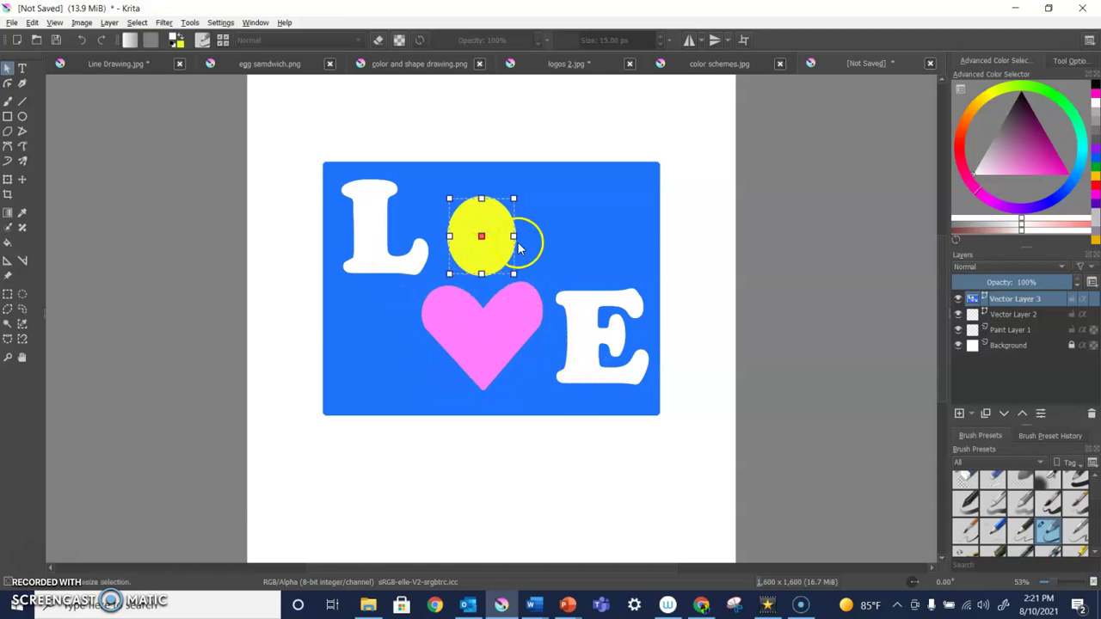
pyautogui.moveTo(494, 240); pyautogui.dragTo(503, 239)
pyautogui.click(511, 326)
pyautogui.click(320, 456)
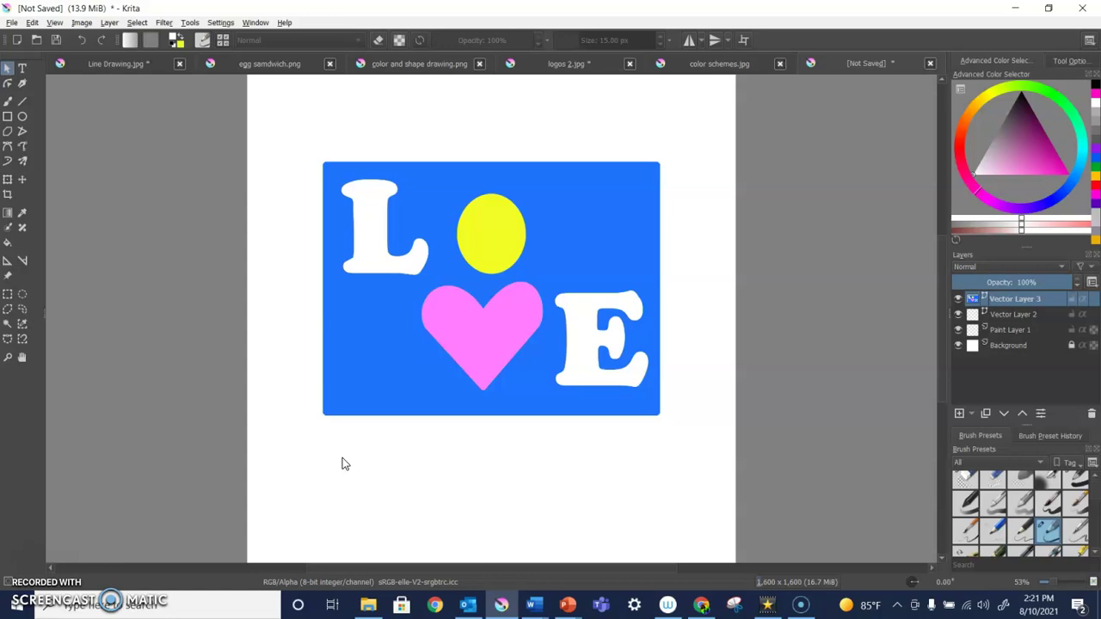
pyautogui.click(301, 450)
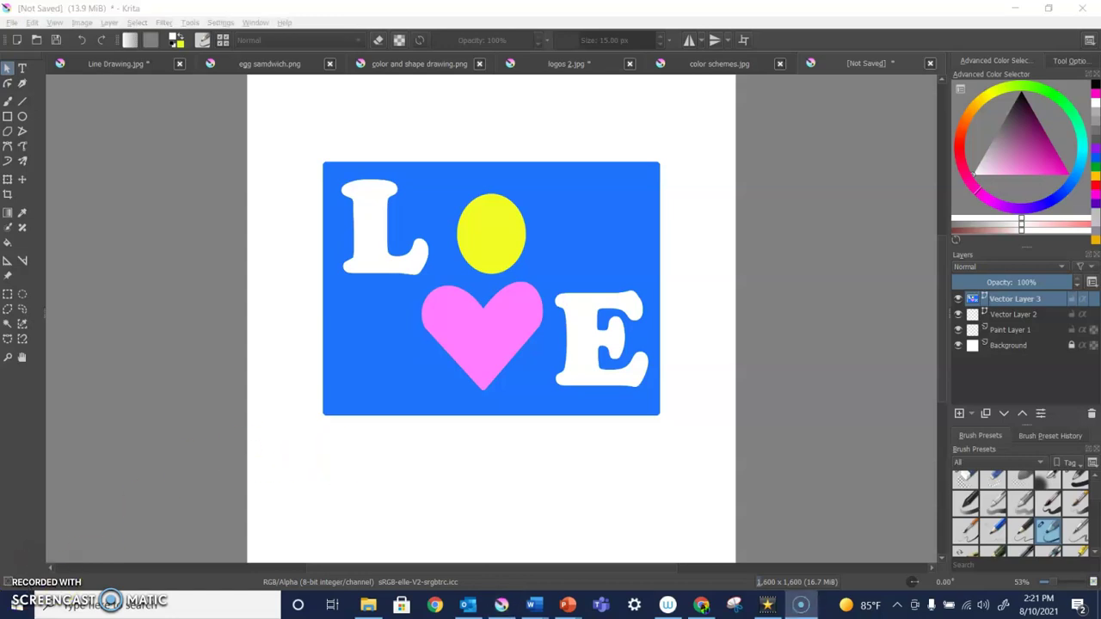